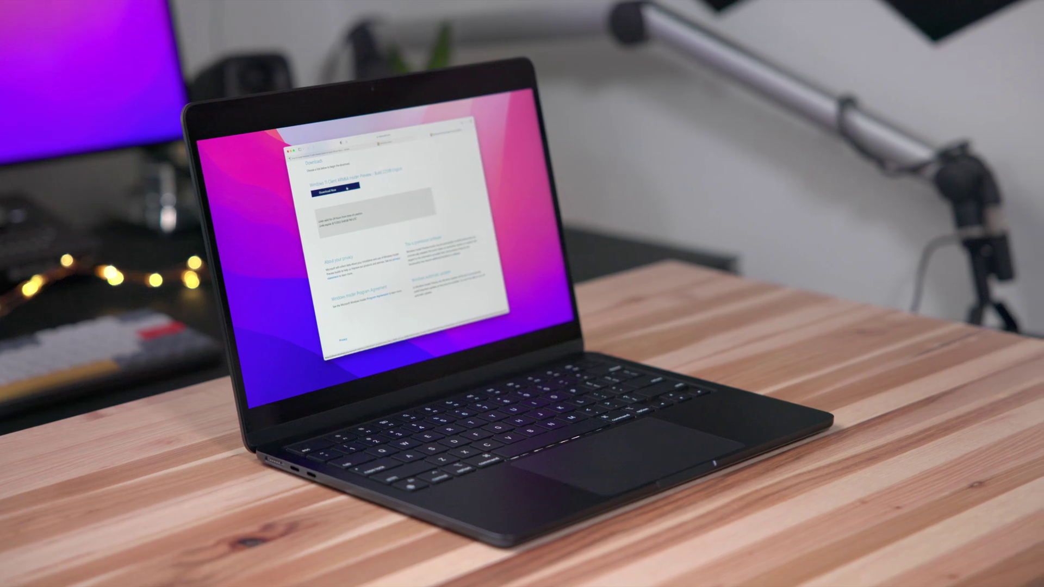
# - Bring forward Safari on the Cellular guide to downloading the Windows 11 Client ARM64 Insider Preview
pyautogui.click(355, 188)
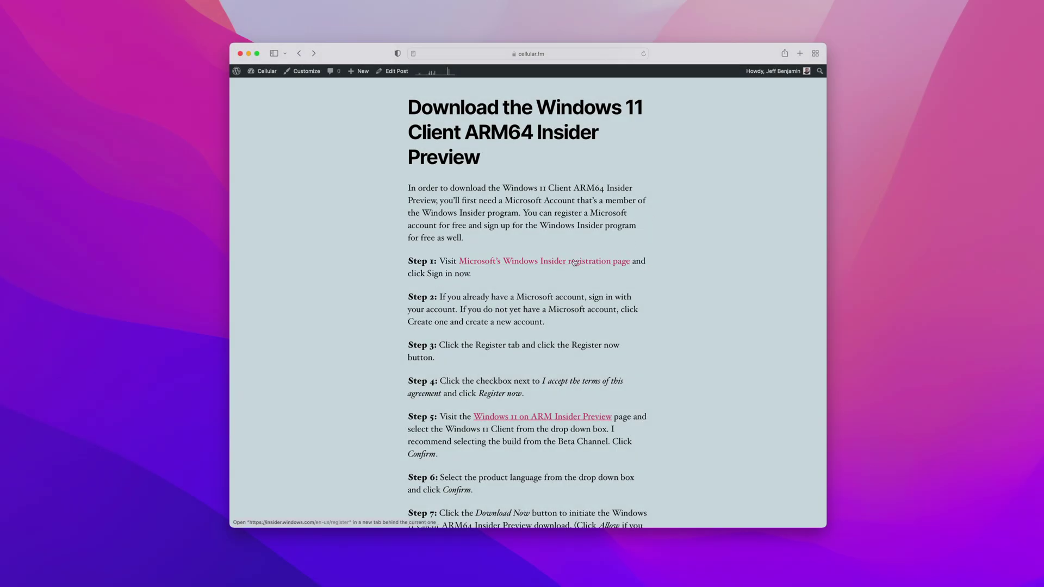
# - Sign in with the saved Microsoft account, accept the terms, and register for Windows Insider
pyautogui.keyDown('super'); pyautogui.click(574, 262); pyautogui.keyUp('super')
pyautogui.click(683, 71)
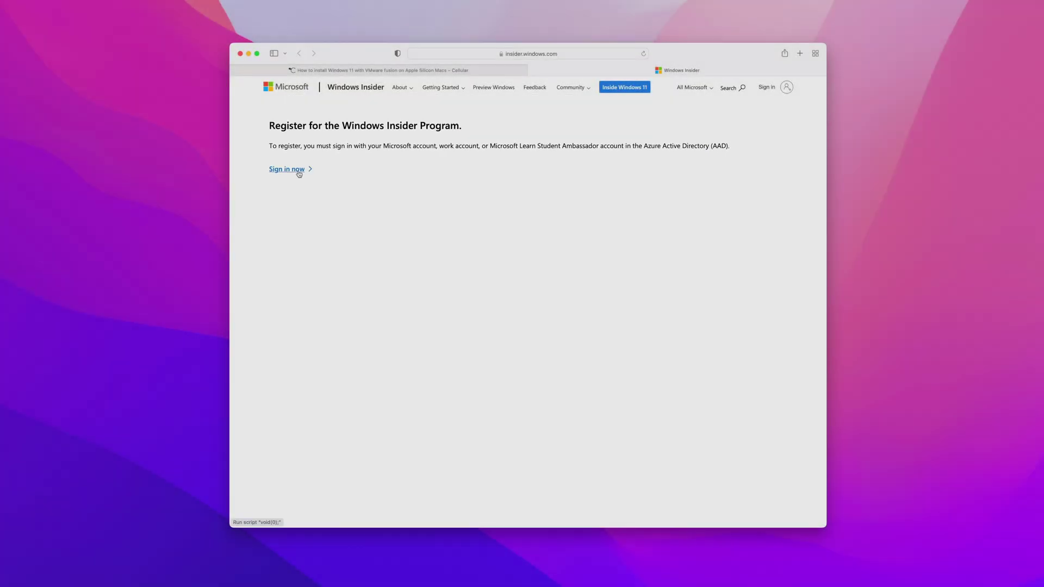
pyautogui.click(298, 173)
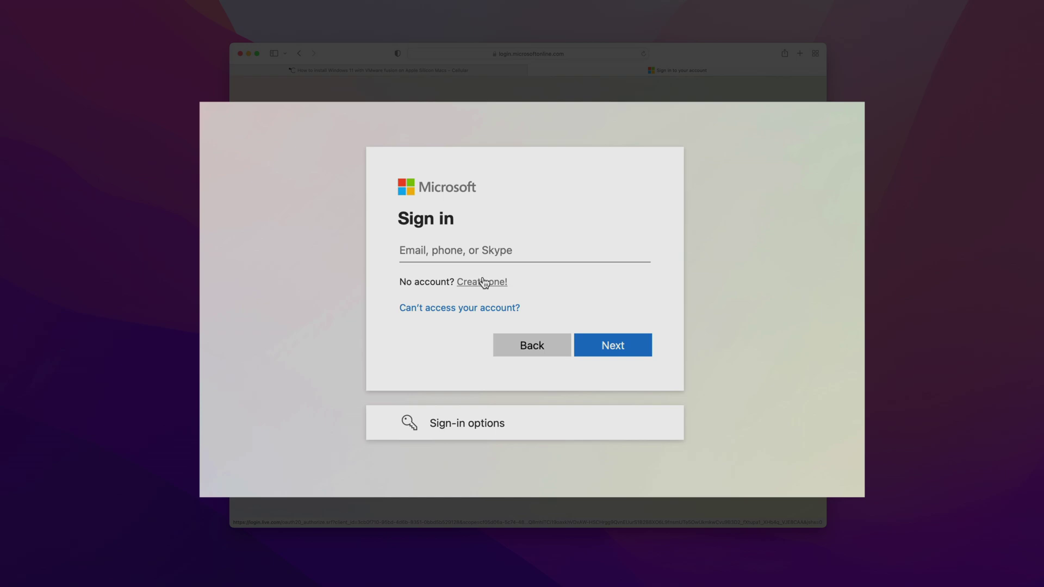
pyautogui.click(546, 252)
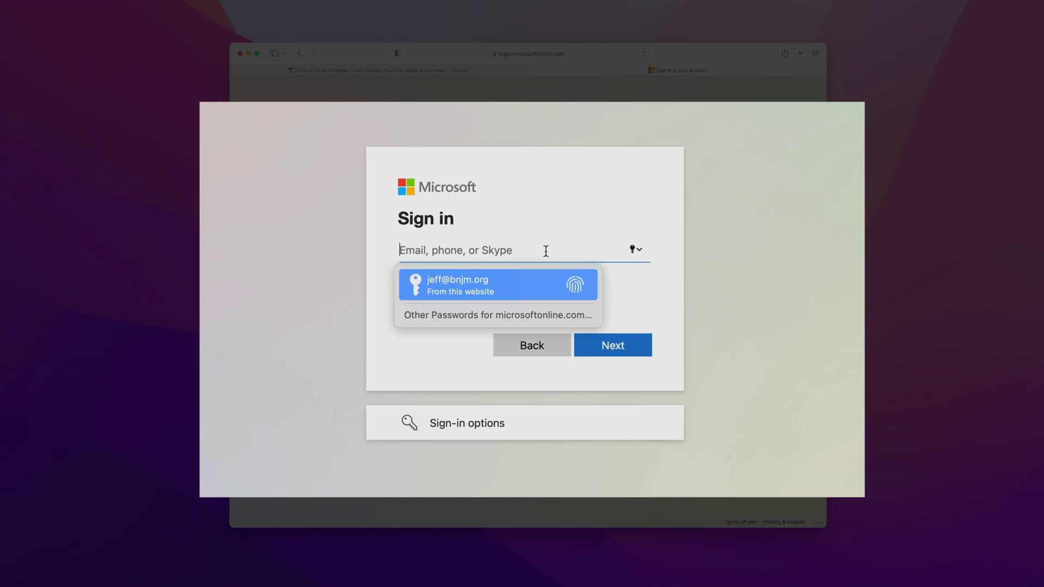
pyautogui.press('Return')
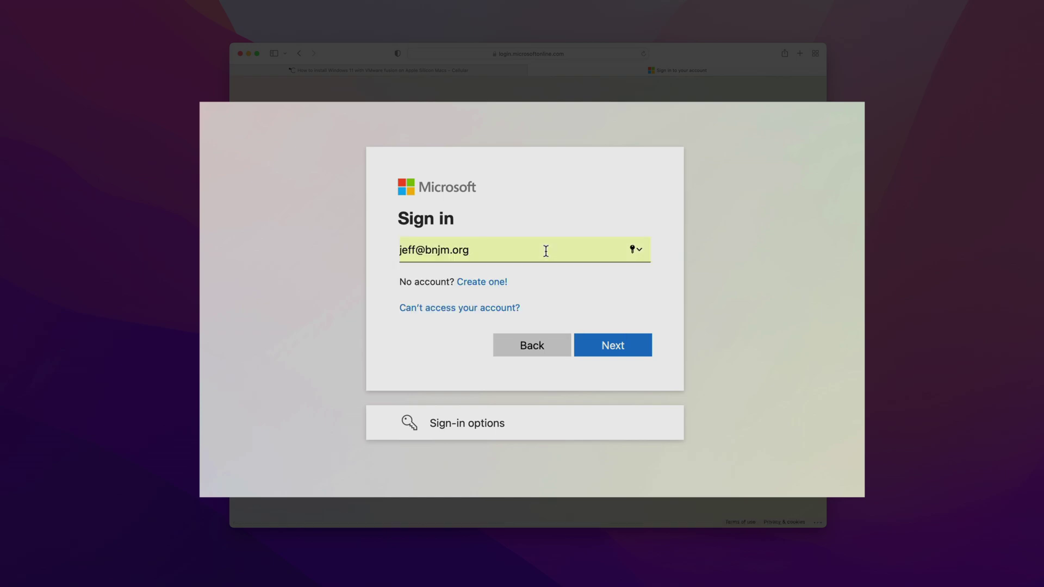
pyautogui.click(571, 322)
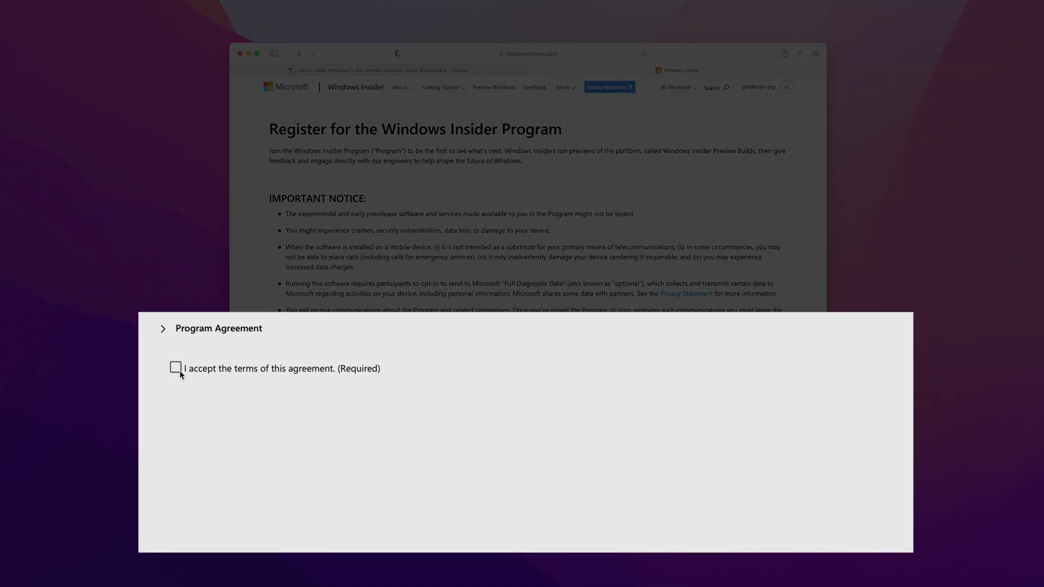
pyautogui.click(176, 369)
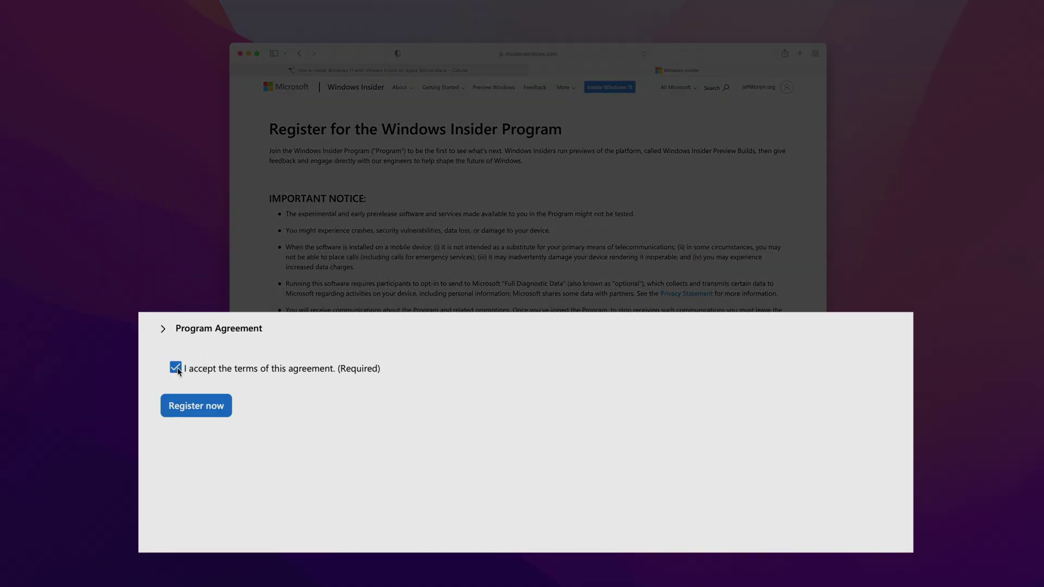
pyautogui.click(196, 405)
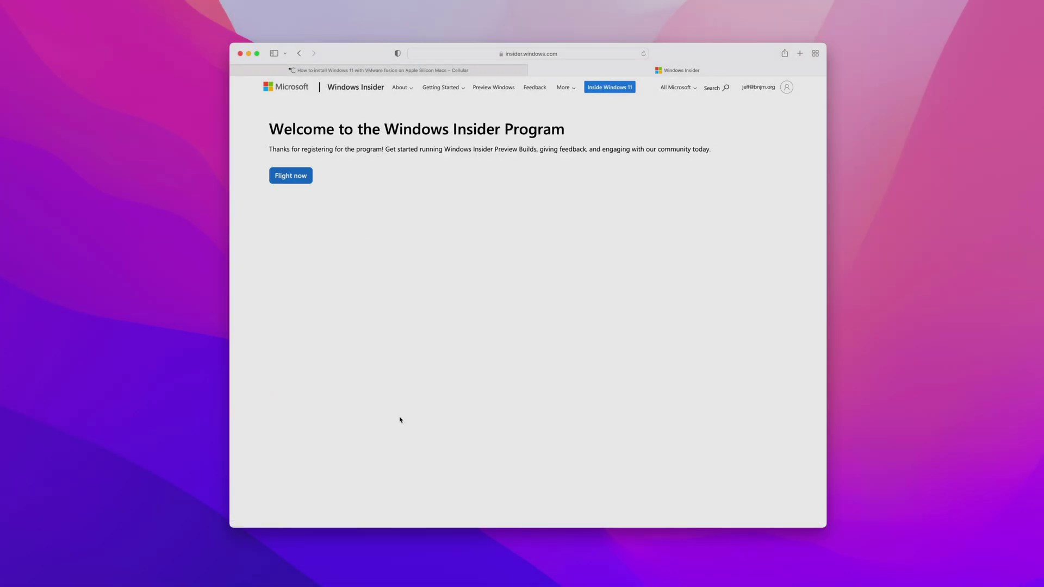
# - Open the Windows 11 on ARM Insider Preview downloads page and confirm the Beta Channel Build 22598 edition
pyautogui.click(466, 73)
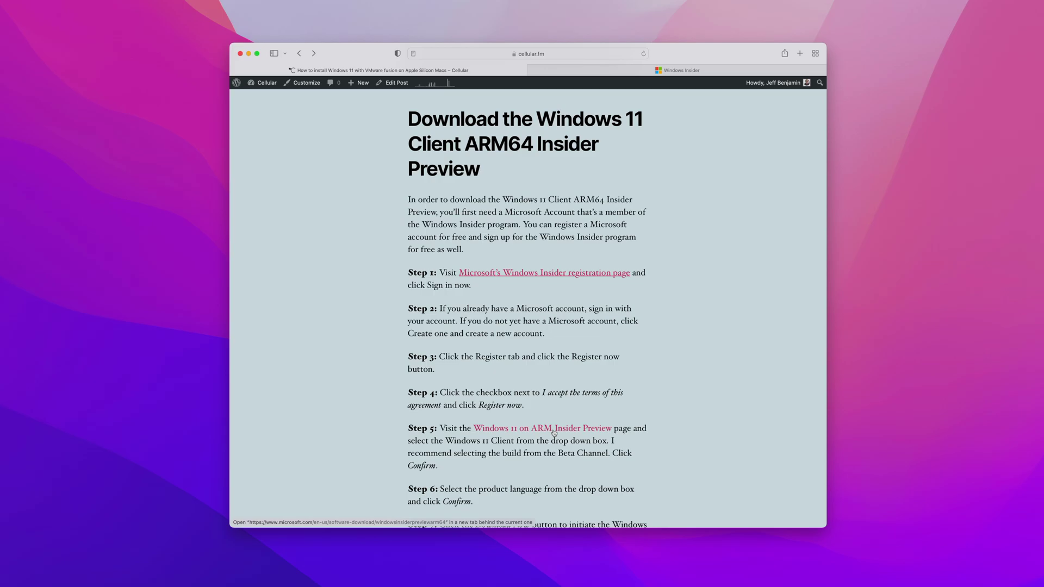
pyautogui.keyDown('super'); pyautogui.click(554, 427); pyautogui.keyUp('super')
pyautogui.click(695, 75)
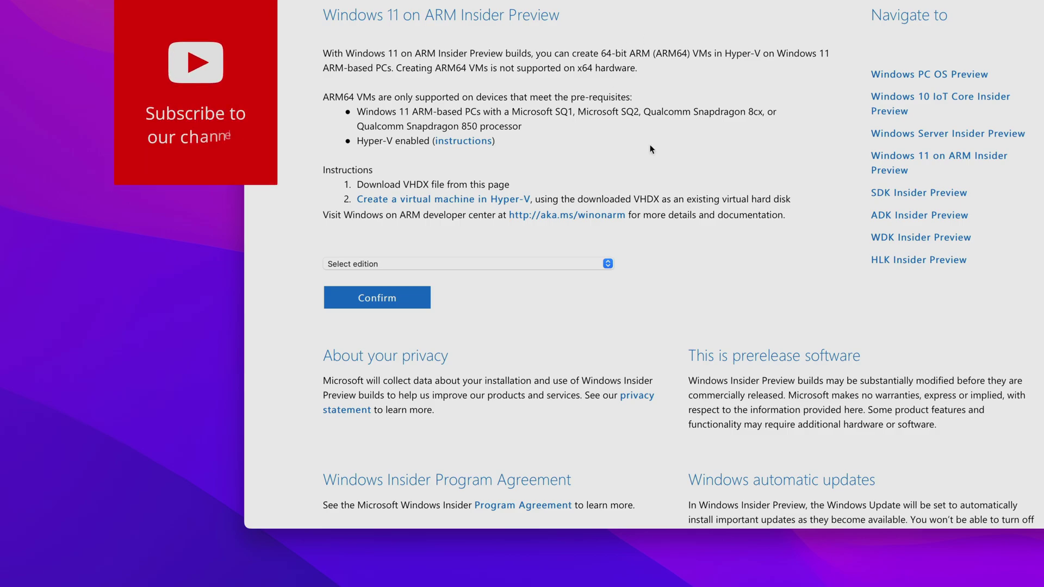
pyautogui.click(586, 266)
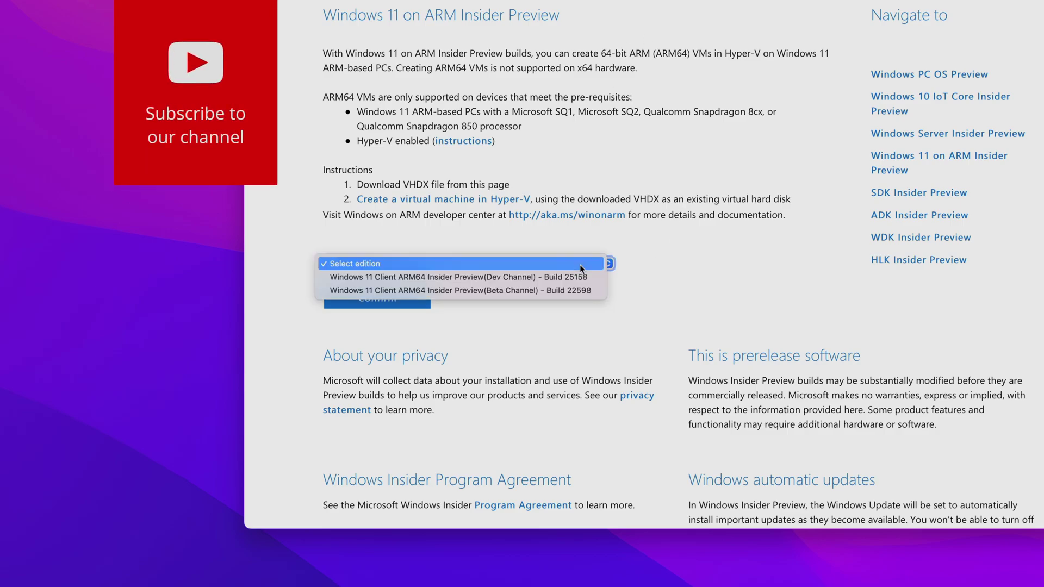
pyautogui.click(540, 291)
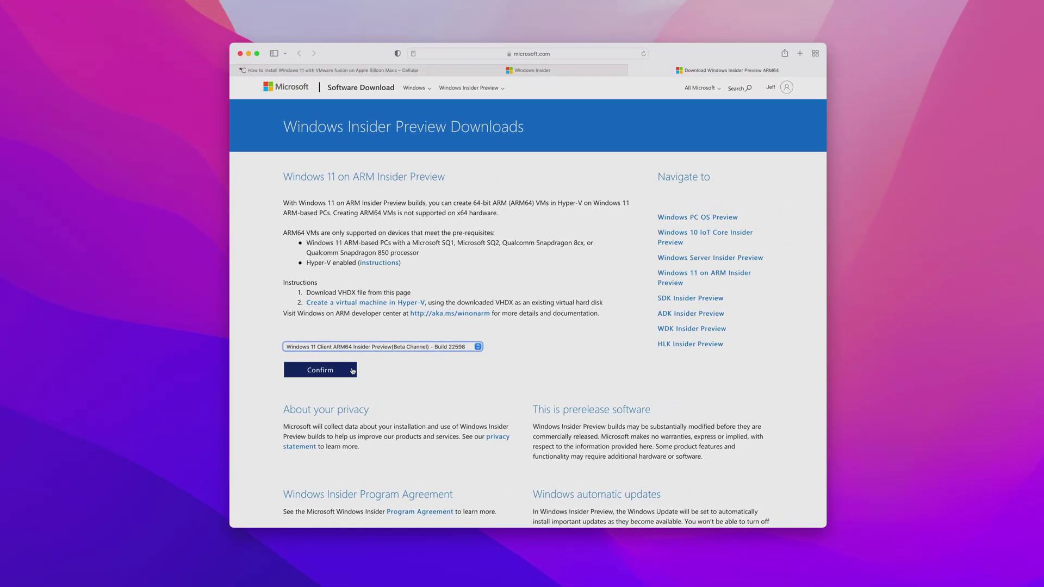
pyautogui.click(352, 370)
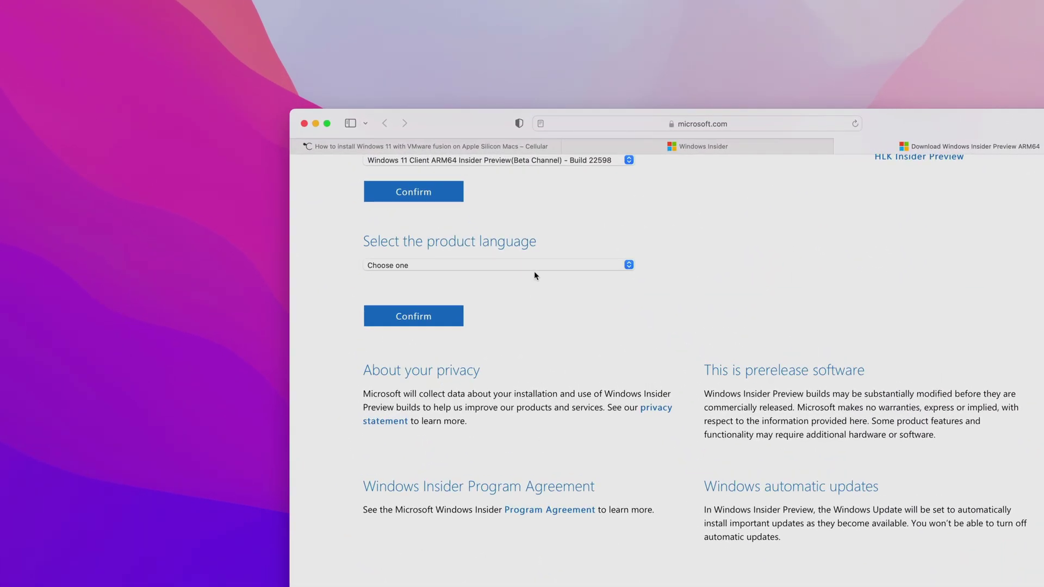
# - Choose English (United States) as the product language and confirm it
pyautogui.click(535, 265)
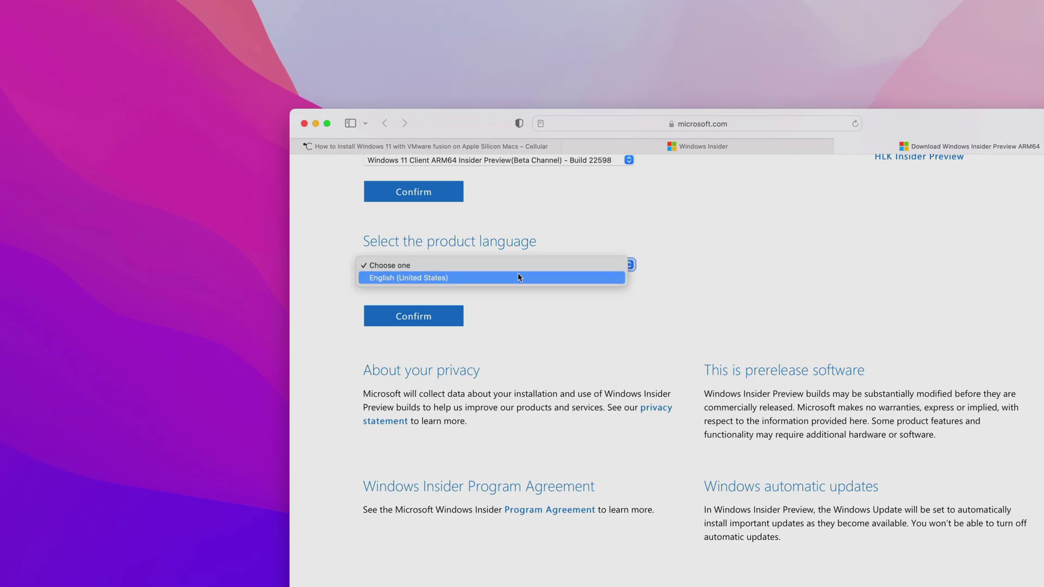
pyautogui.click(515, 279)
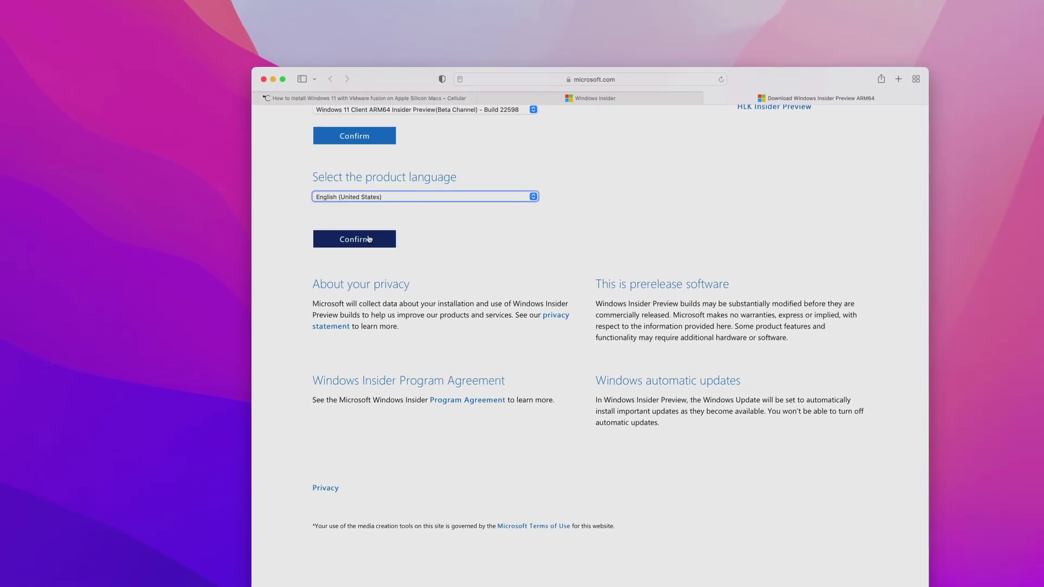
pyautogui.click(413, 316)
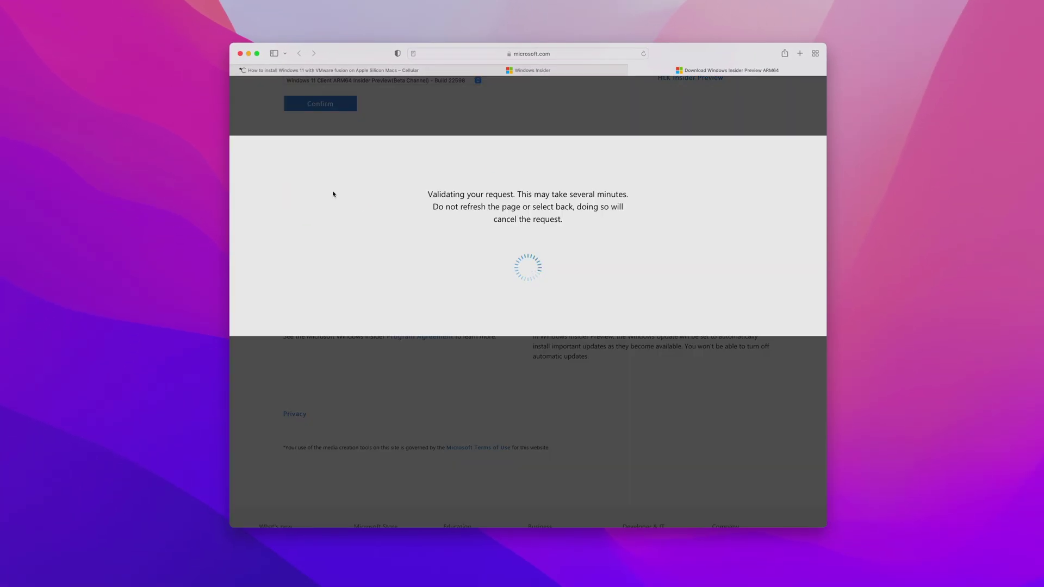
pyautogui.scroll(-2, 333, 193)
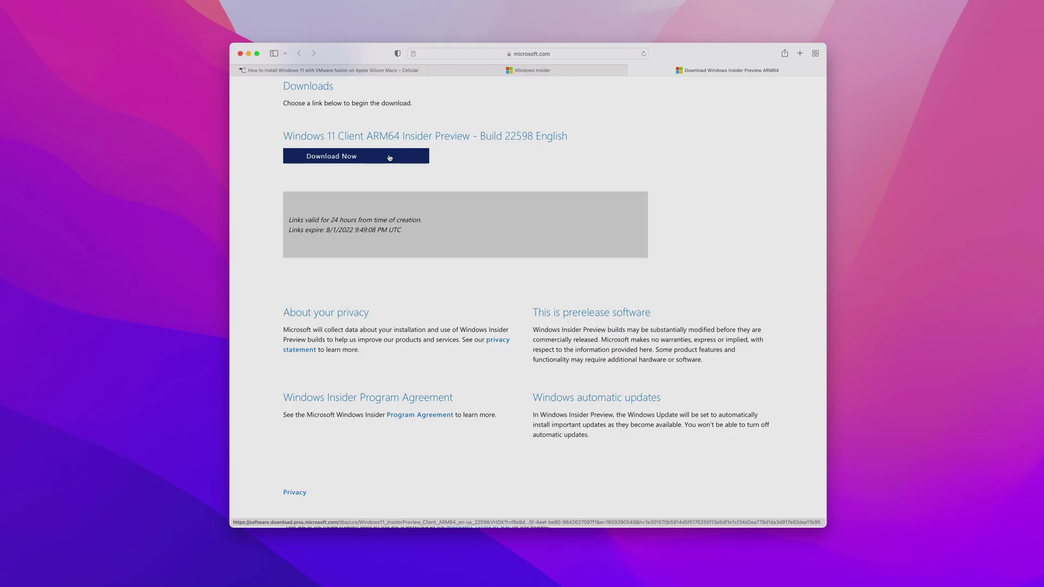
# - Download the Build 22598 VHDX and check it has arrived in the Downloads folder
pyautogui.click(389, 157)
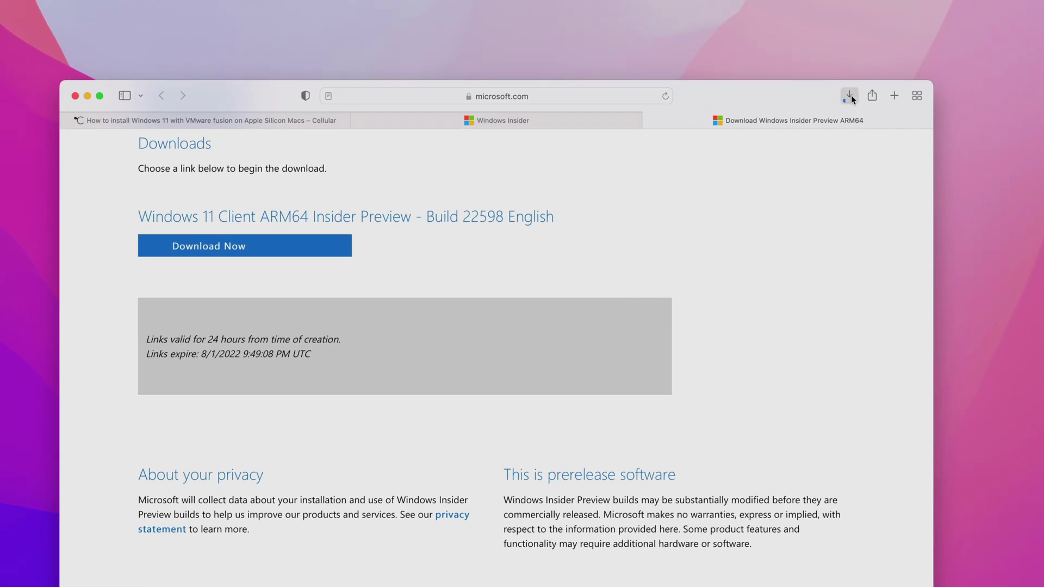
pyautogui.click(769, 53)
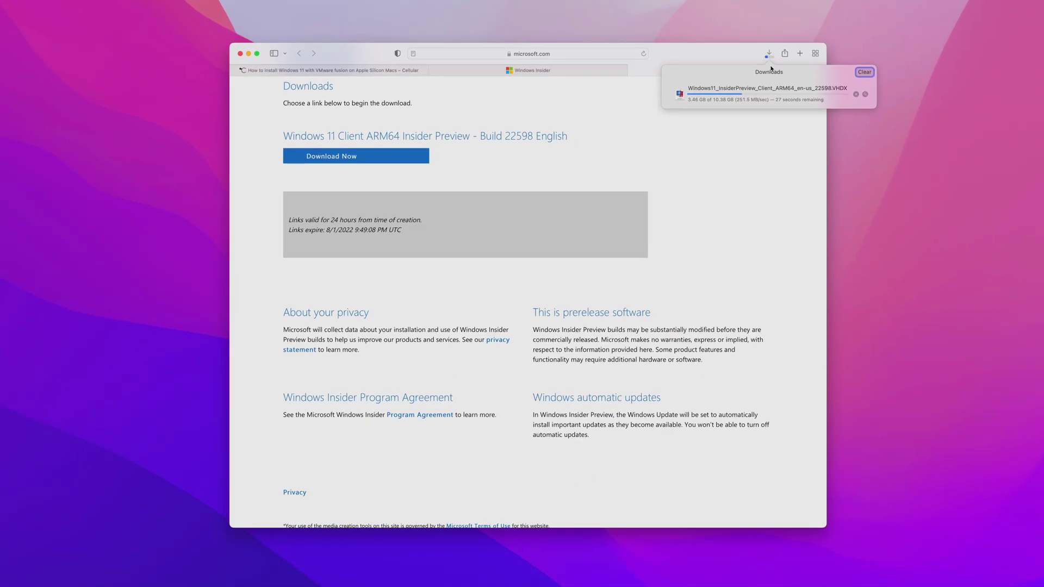
pyautogui.click(765, 139)
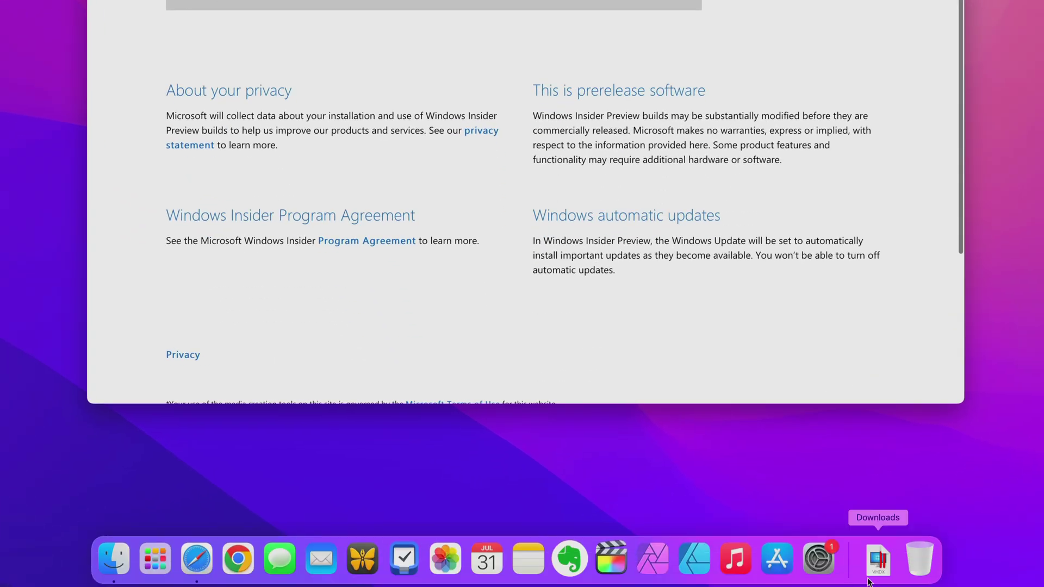
pyautogui.click(878, 558)
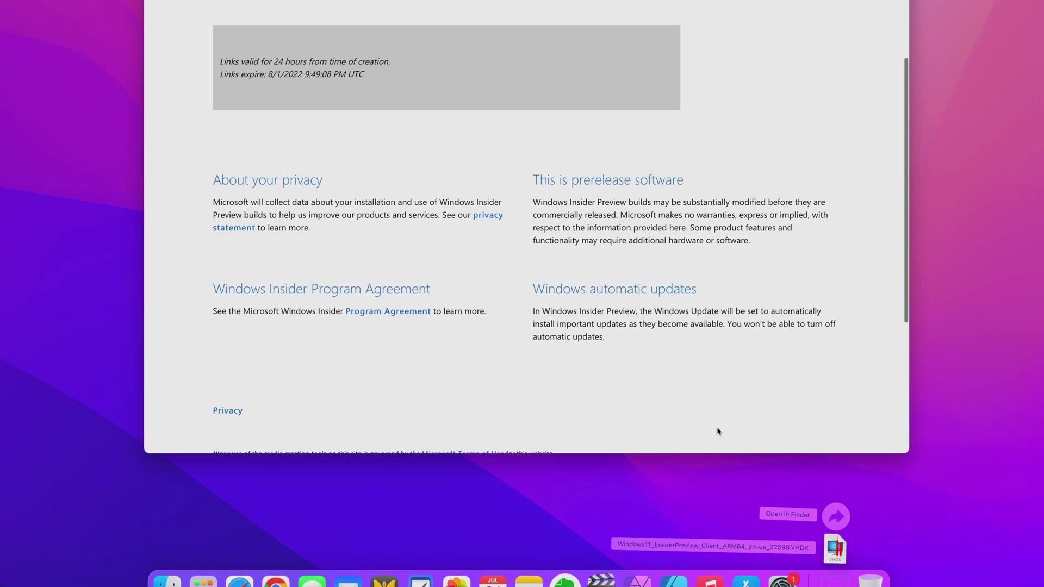
pyautogui.click(745, 380)
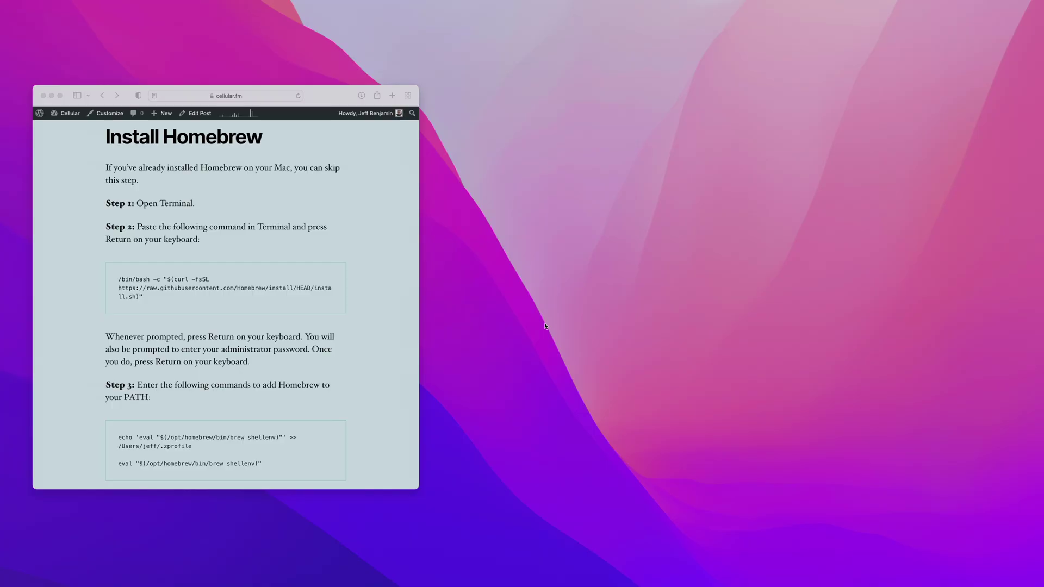
# - Launch Terminal through Spotlight search
pyautogui.press('super+space')
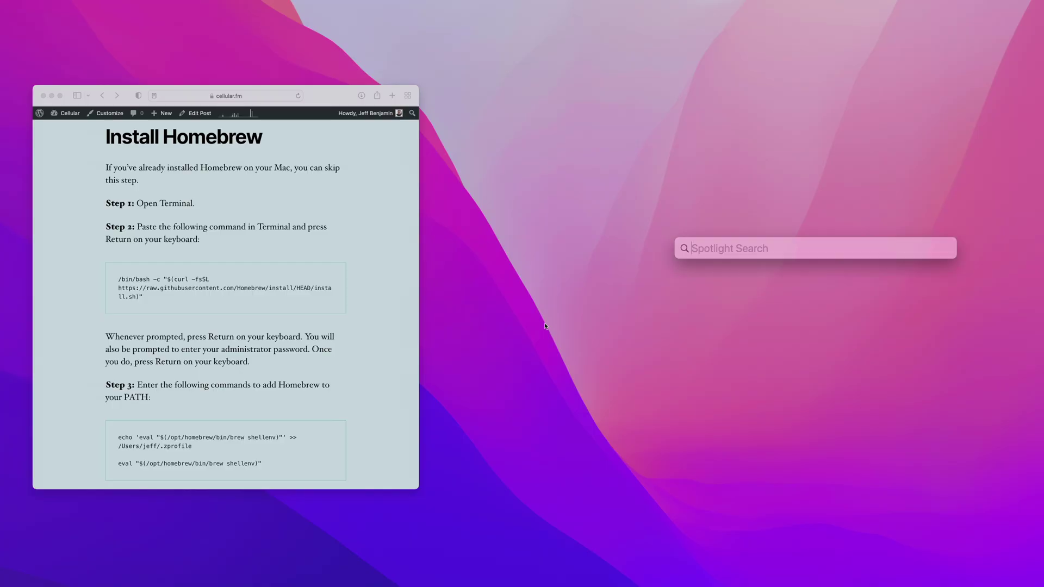
pyautogui.write('terminal')
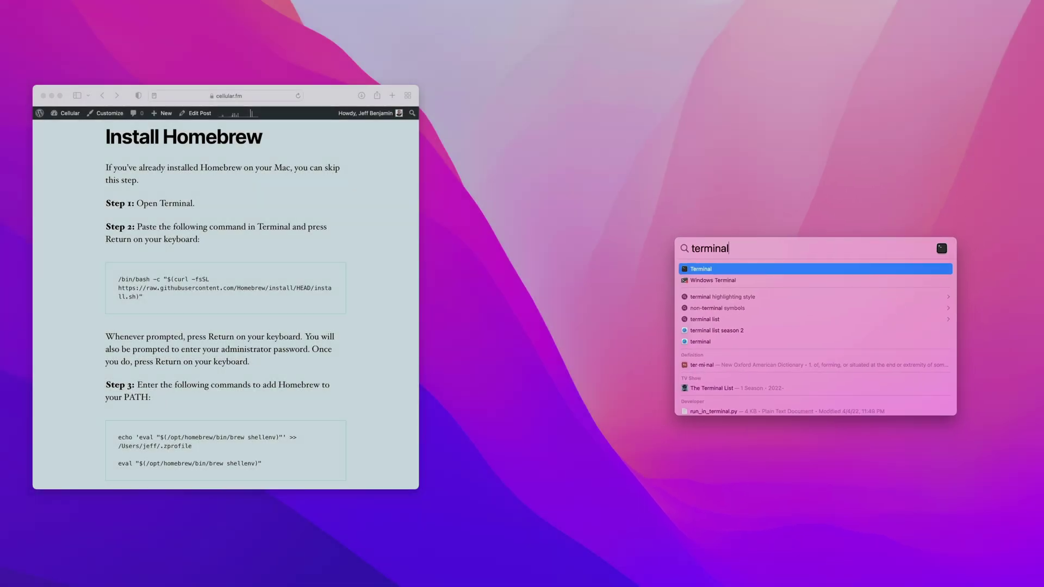
pyautogui.press('Return')
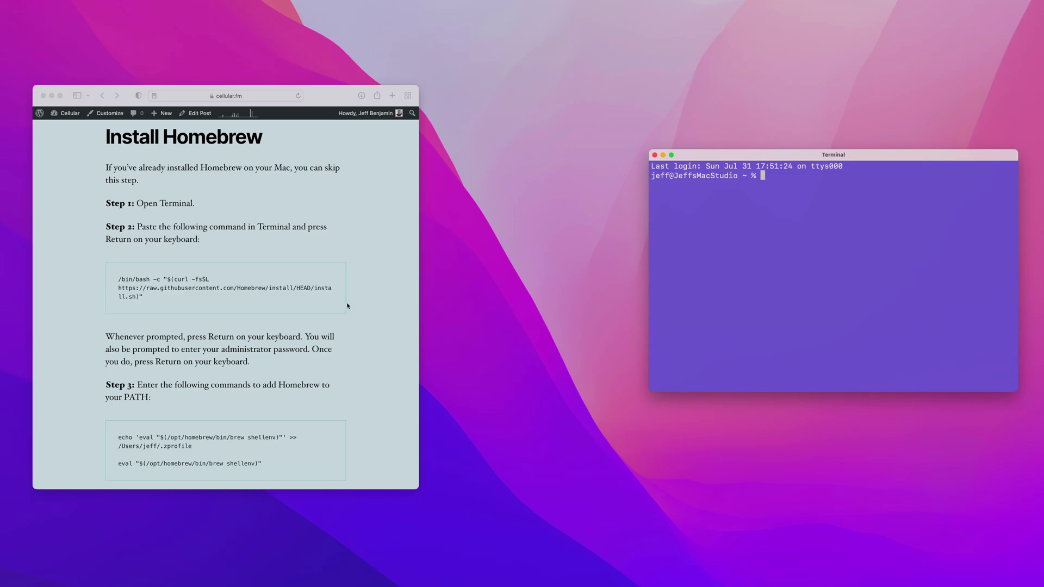
# - Copy the Homebrew curl install command from the guide and paste it at the Terminal prompt
pyautogui.click(200, 196)
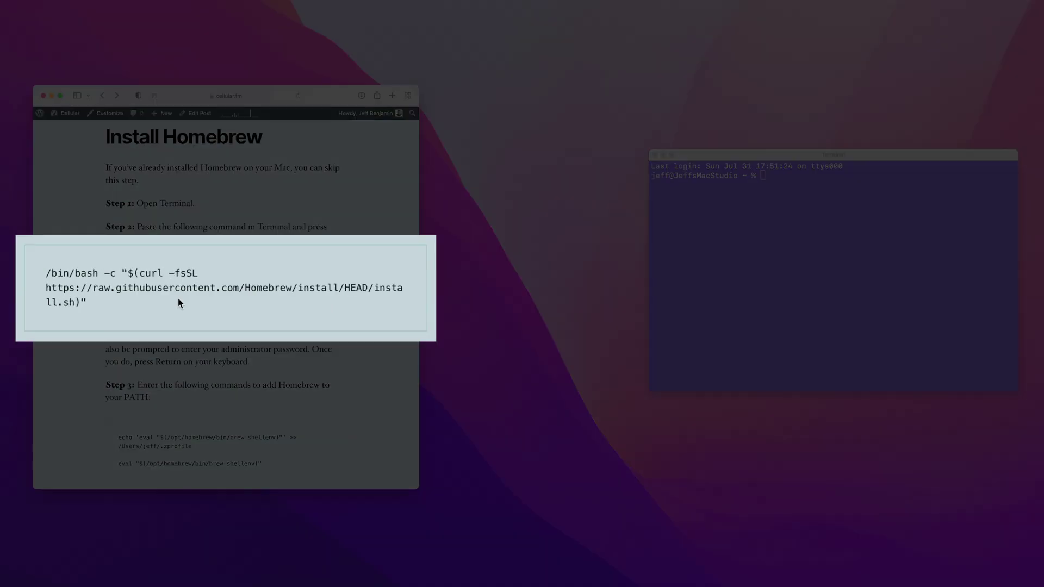
pyautogui.moveTo(193, 298); pyautogui.dragTo(48, 270)
pyautogui.press('super+c')
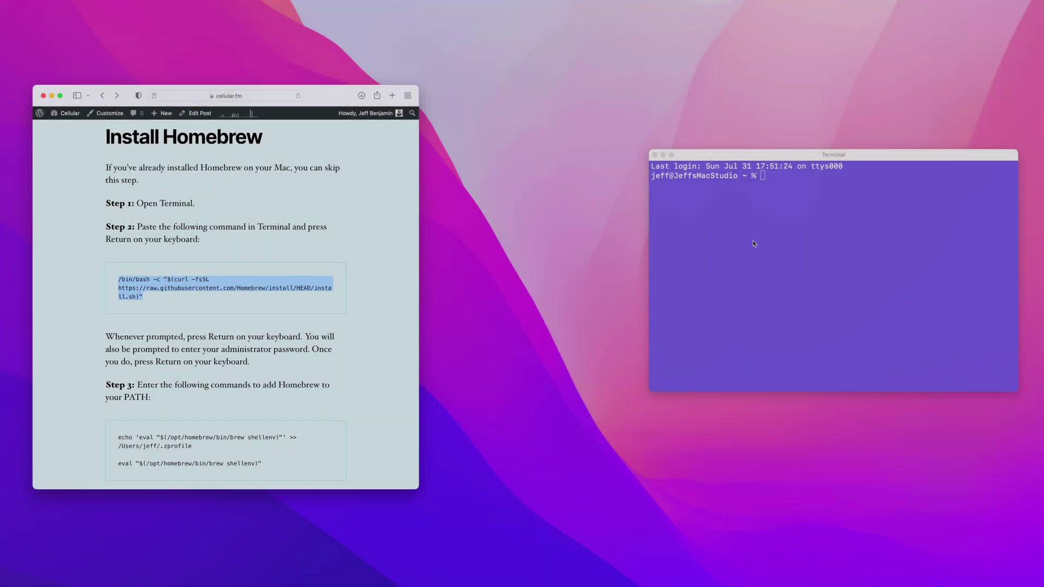
pyautogui.click(754, 244)
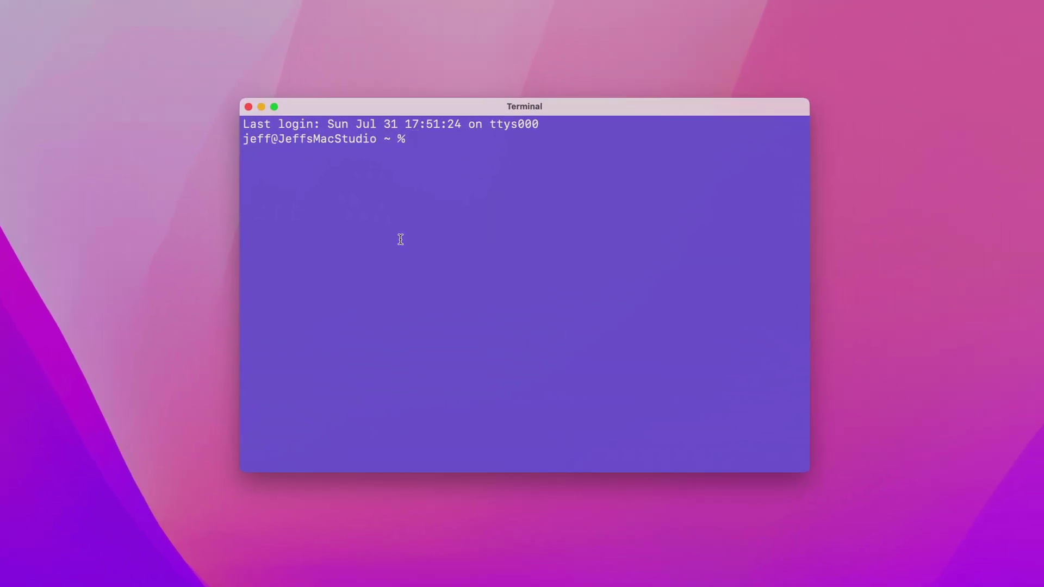
pyautogui.press('super+v')
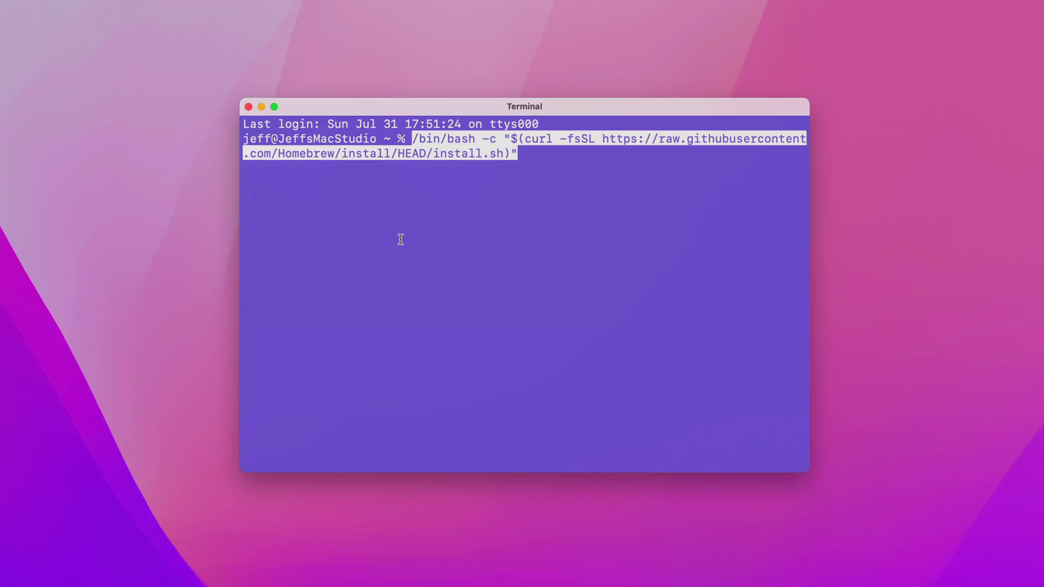
# - Run the Homebrew installer, entering the admin password and confirming to continue
pyautogui.press('Return')
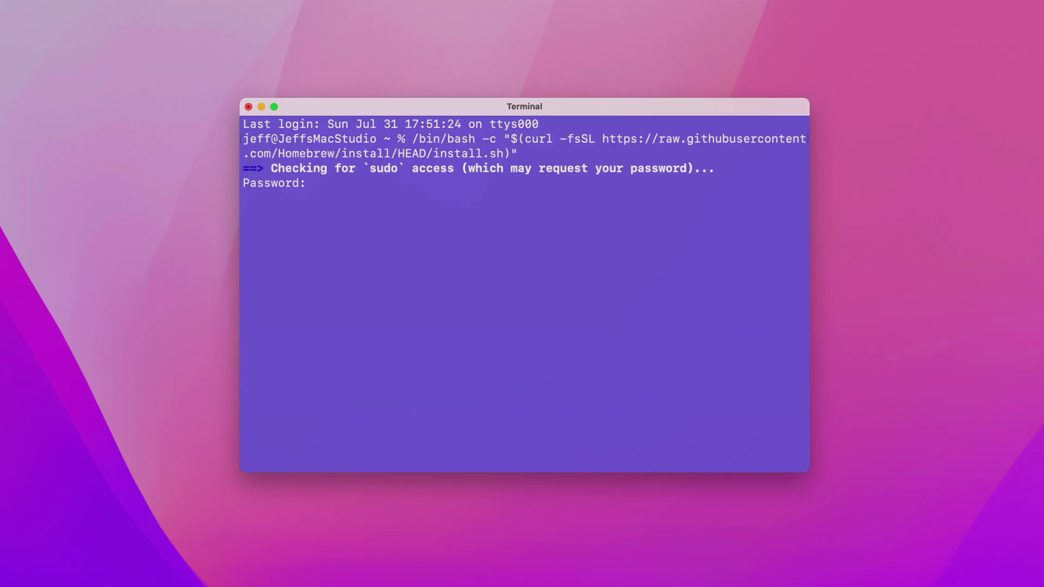
pyautogui.press('Return')
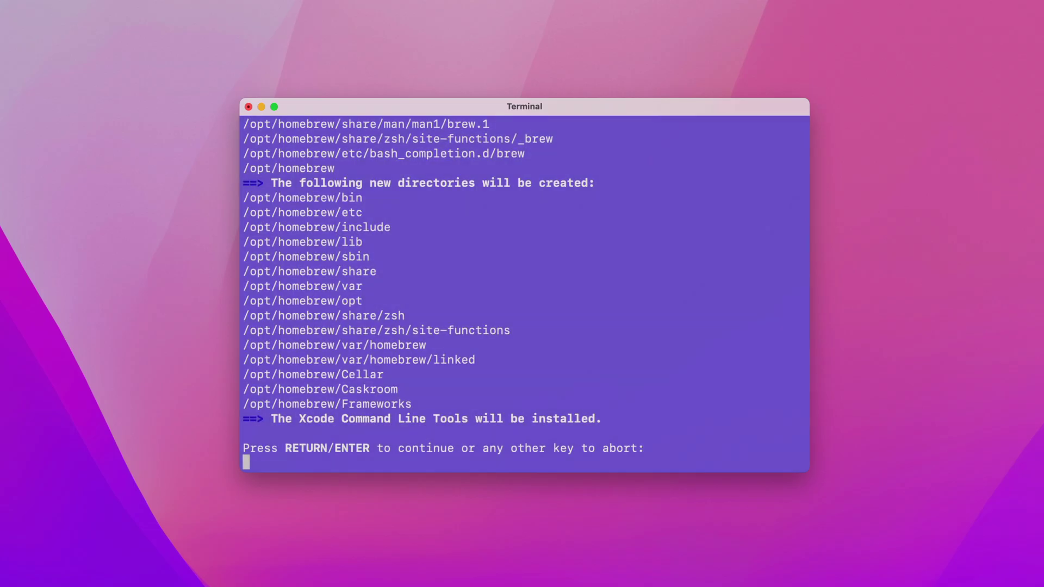
pyautogui.press('Return')
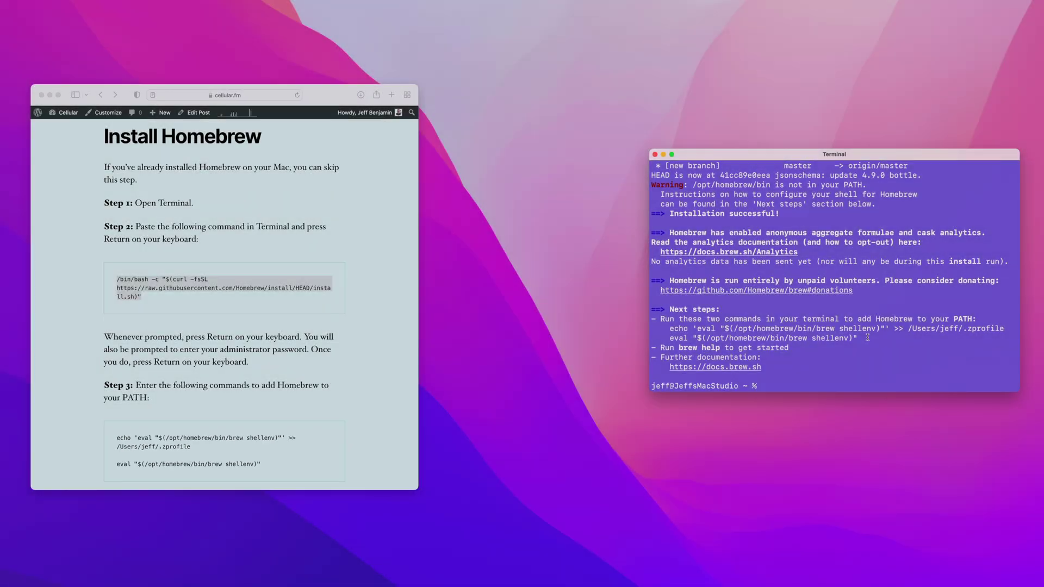
# - Copy the echo and eval shellenv lines from Next steps and run them in Terminal
pyautogui.moveTo(867, 338); pyautogui.dragTo(669, 327)
pyautogui.press('super+c')
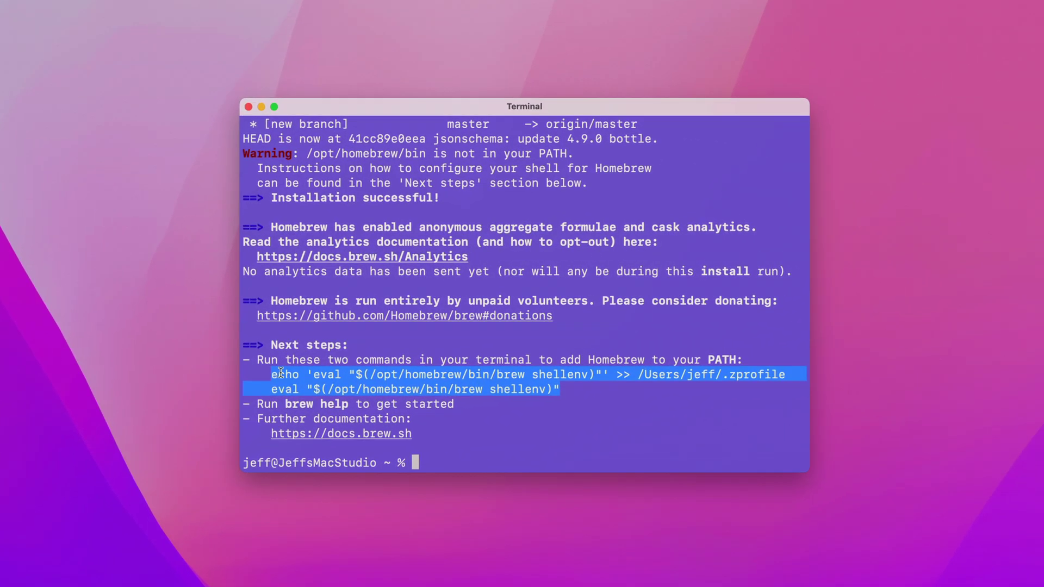
pyautogui.click(435, 461)
pyautogui.press('super+v')
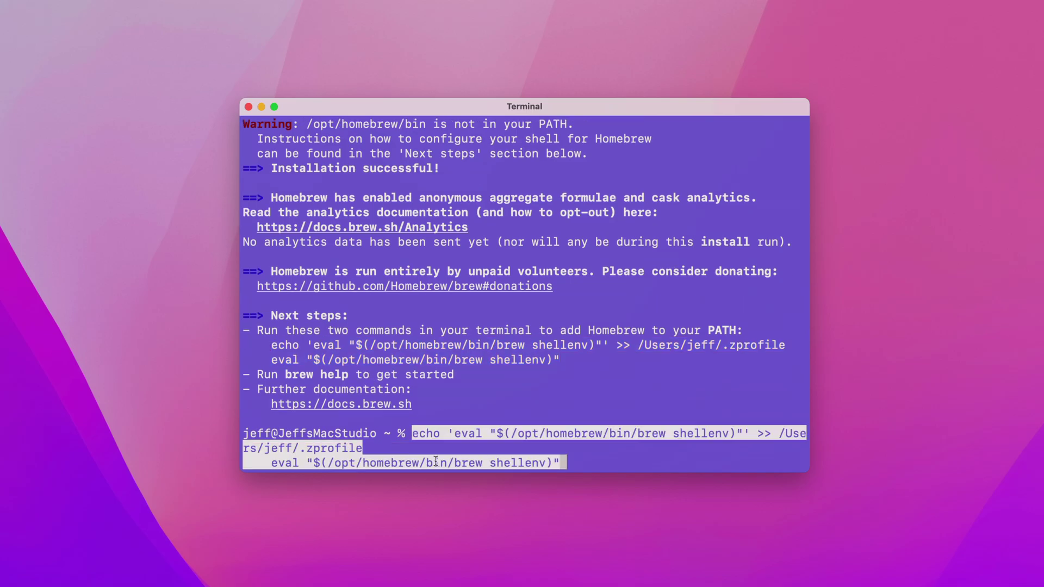
pyautogui.press('Return')
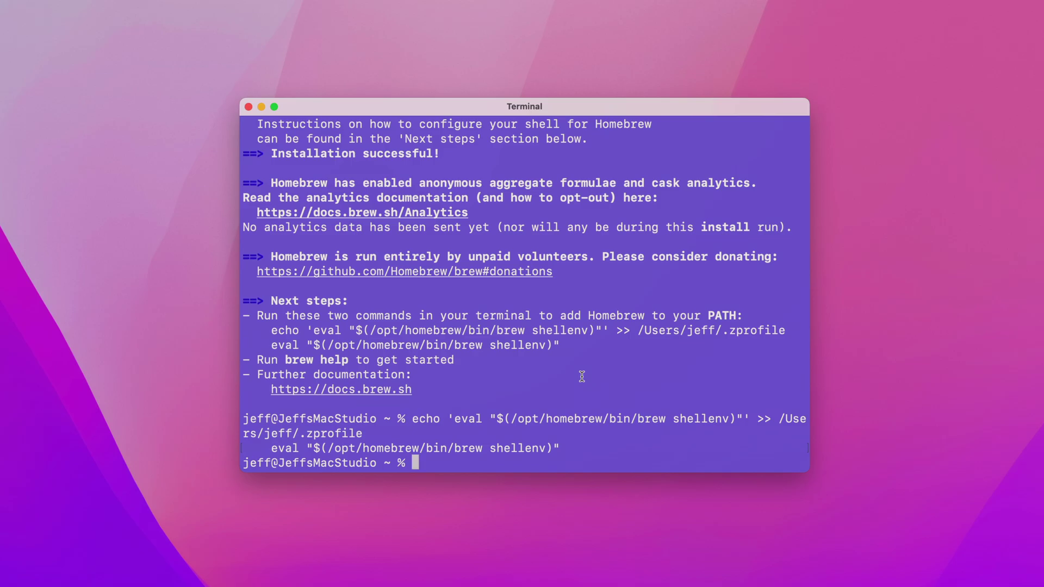
# - Install qemu and its dependencies with 'brew install qemu'
pyautogui.write('brew install q')
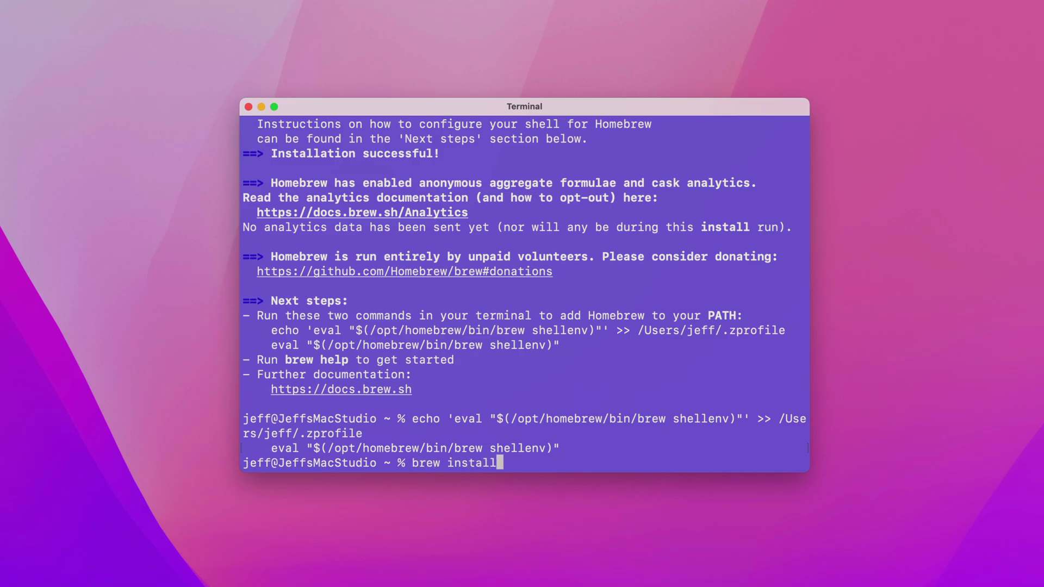
pyautogui.write('emu')
pyautogui.press('Return')
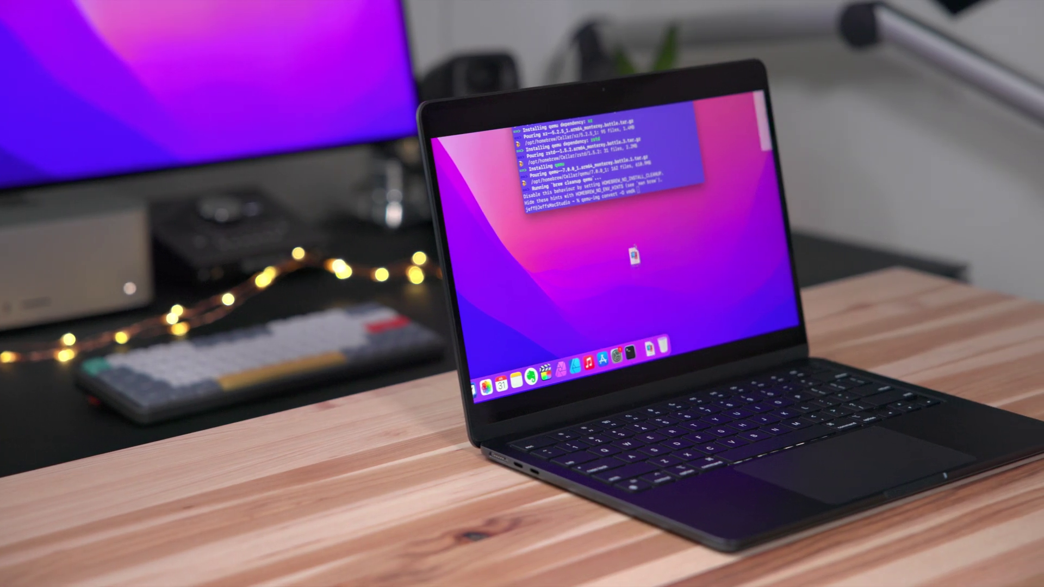
pyautogui.moveTo(633, 255); pyautogui.dragTo(610, 193)
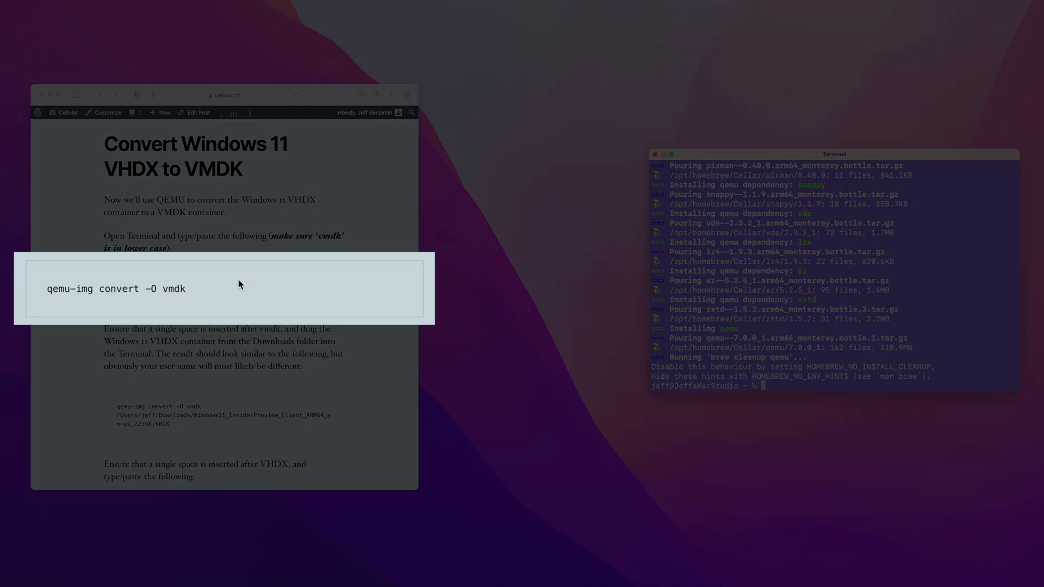
# - Paste the article's 'qemu-img convert -O vmdk' command at the Terminal prompt
pyautogui.click(247, 288)
pyautogui.tripleClick(271, 290)
pyautogui.press('super+c')
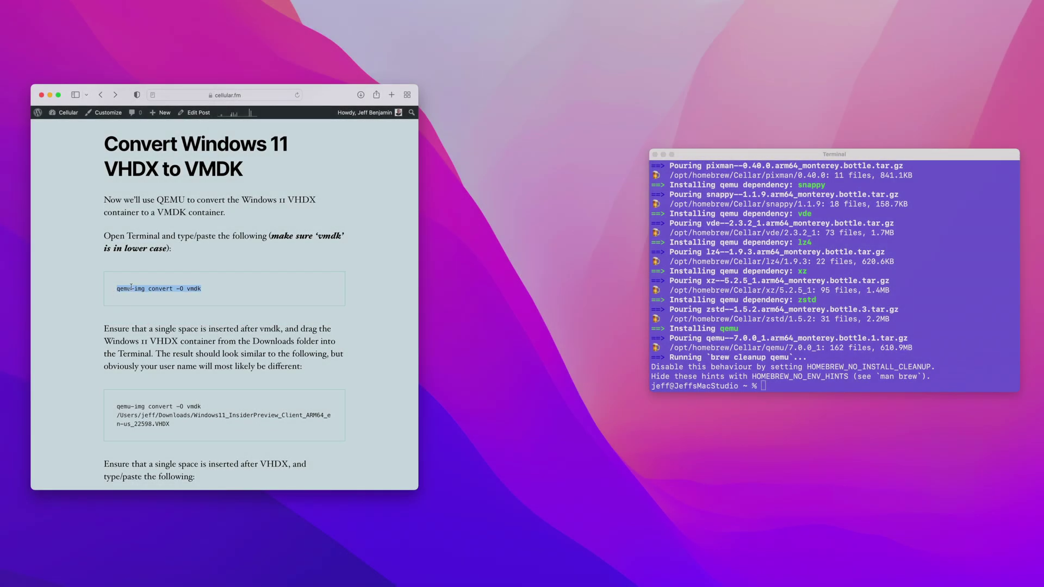
pyautogui.click(779, 345)
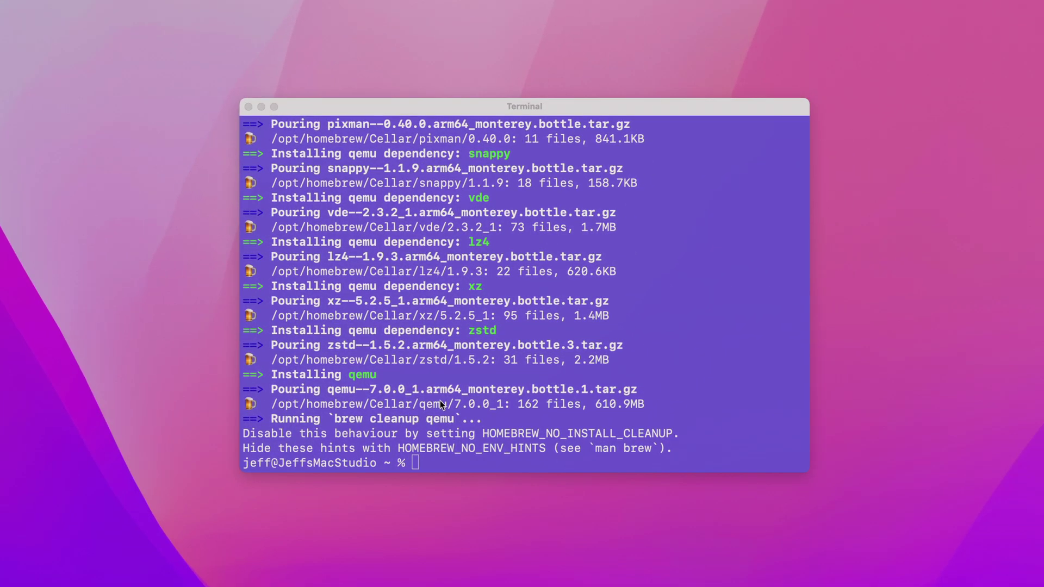
pyautogui.press('super+v')
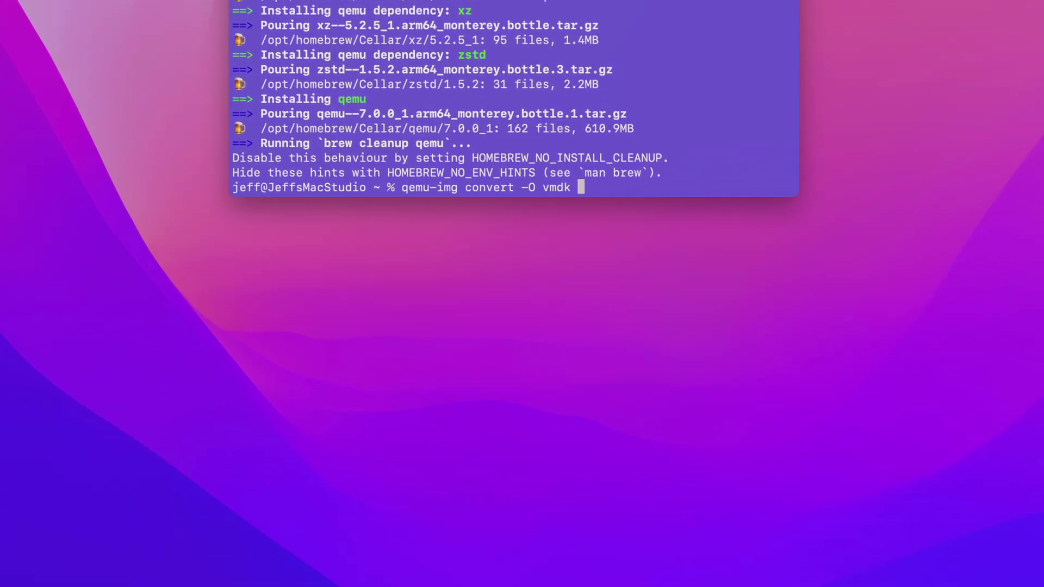
# - Add the VHDX from Downloads and ~/Desktop/Windows11.vmdk as output, then run the conversion
pyautogui.moveTo(452, 582)
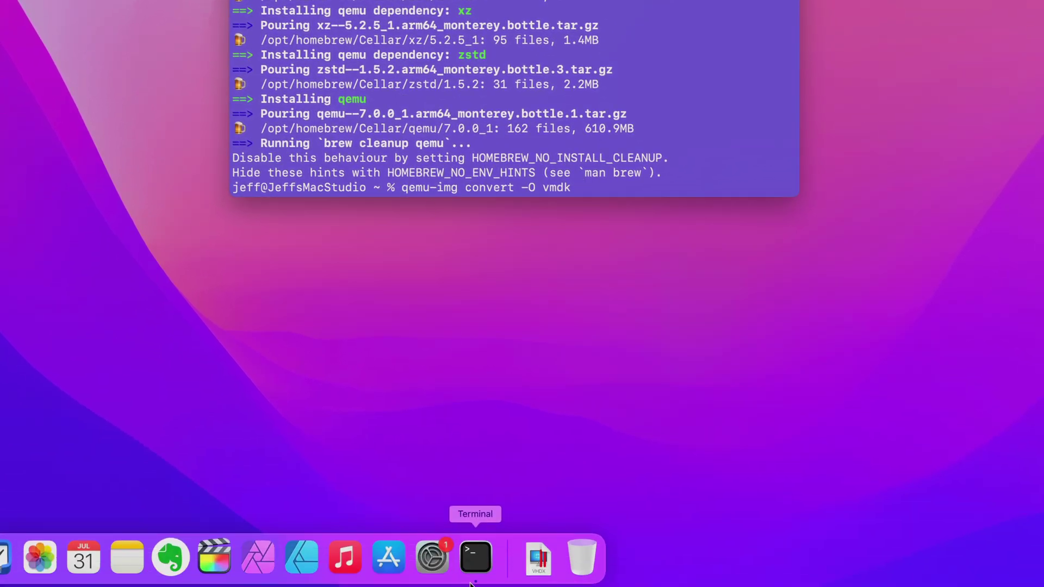
pyautogui.click(528, 563)
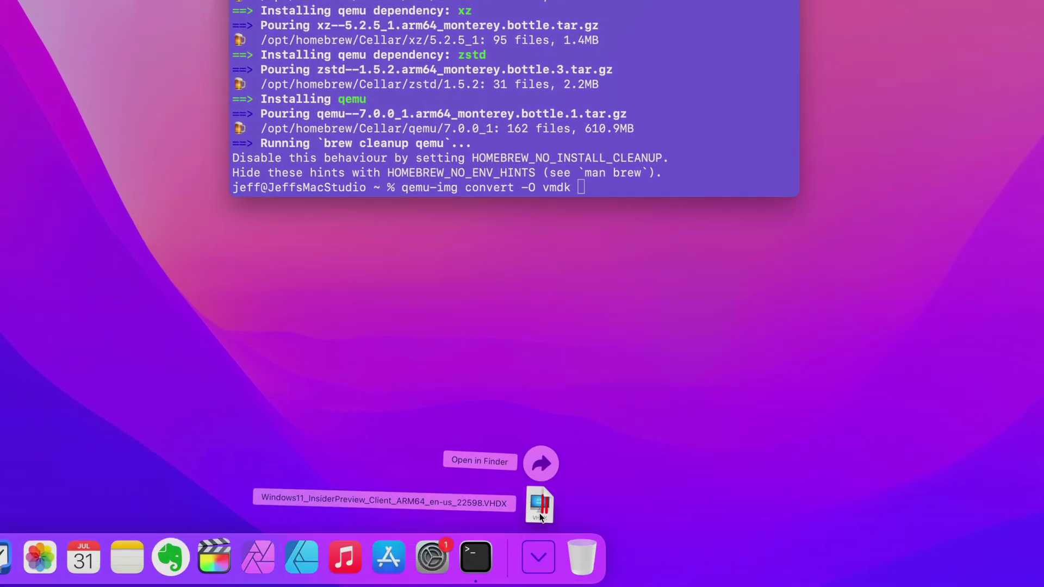
pyautogui.moveTo(541, 513); pyautogui.dragTo(619, 160)
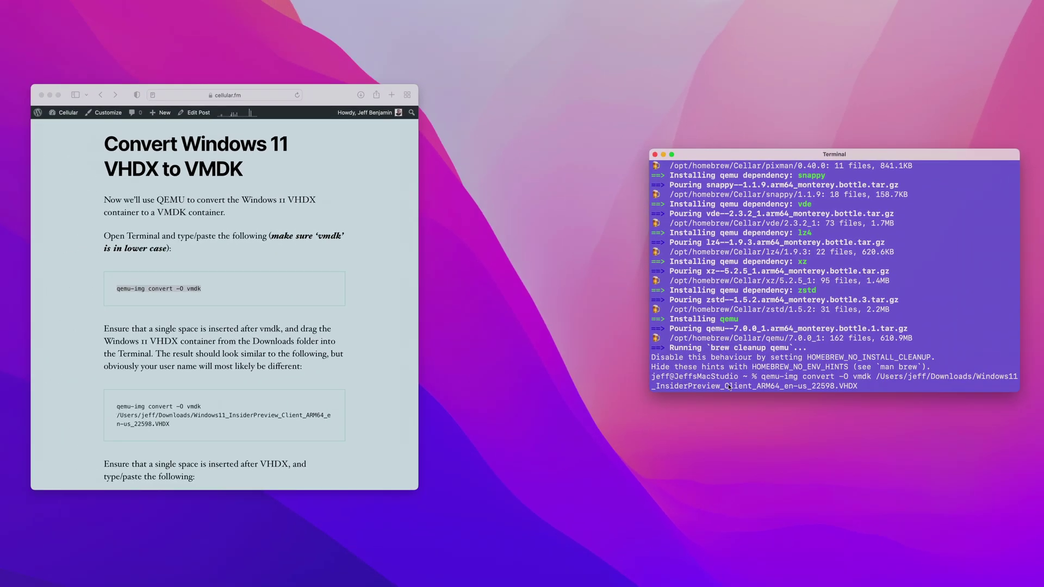
pyautogui.scroll(-5, 314, 390)
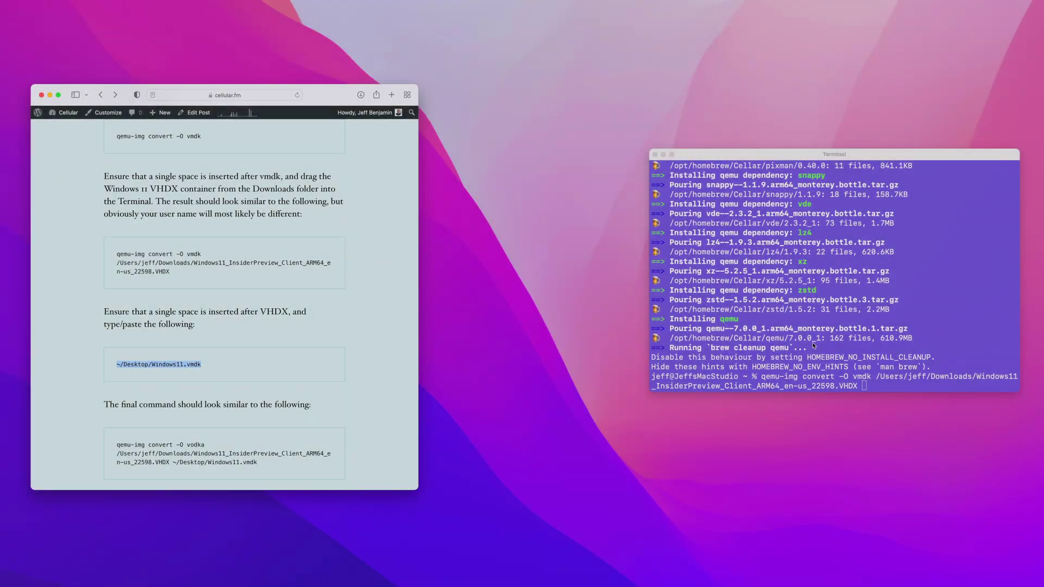
pyautogui.write('~/Desktop/Windows11.vmdk')
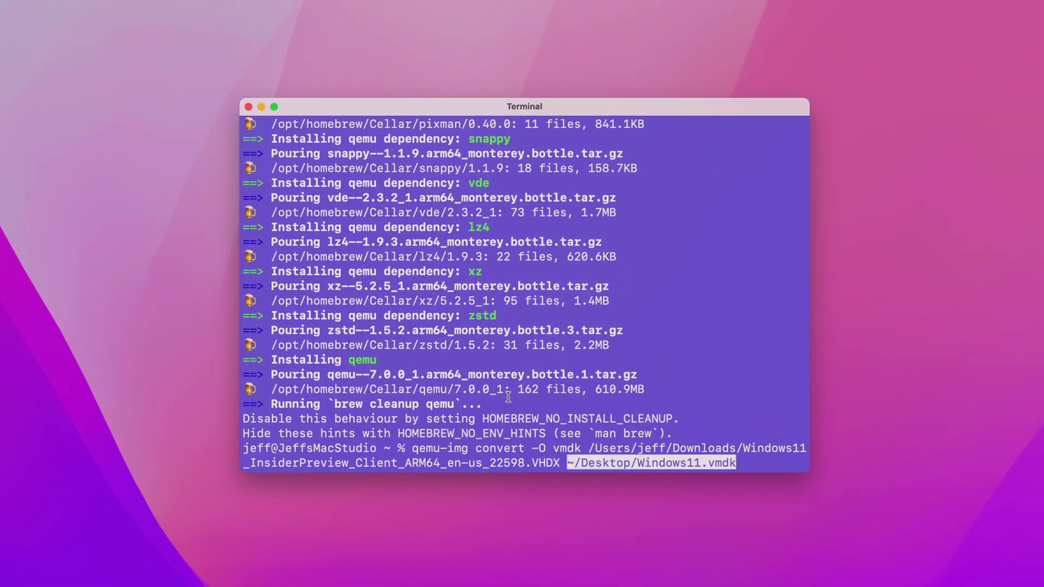
pyautogui.press('Return')
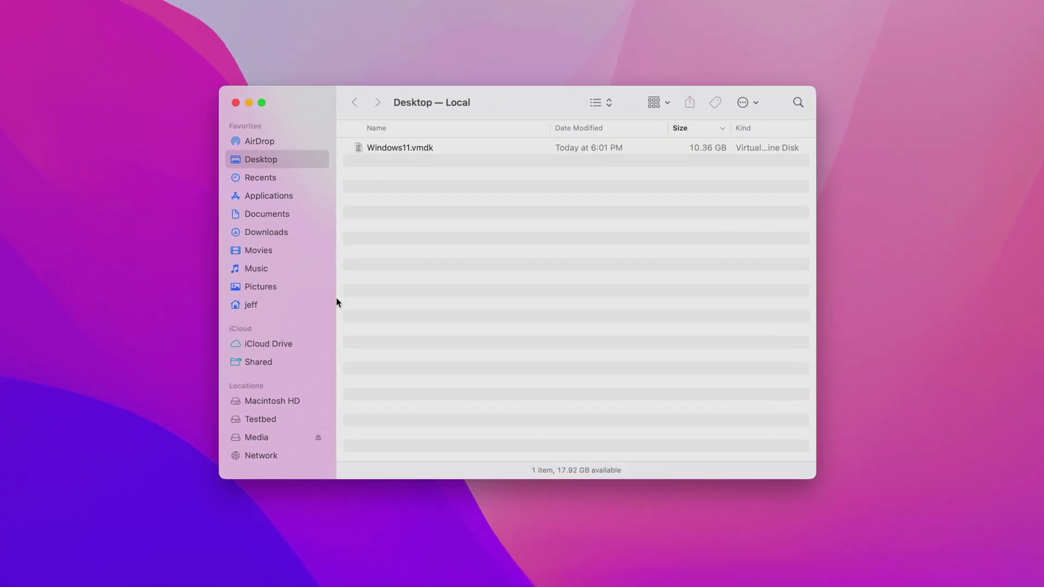
pyautogui.click(293, 234)
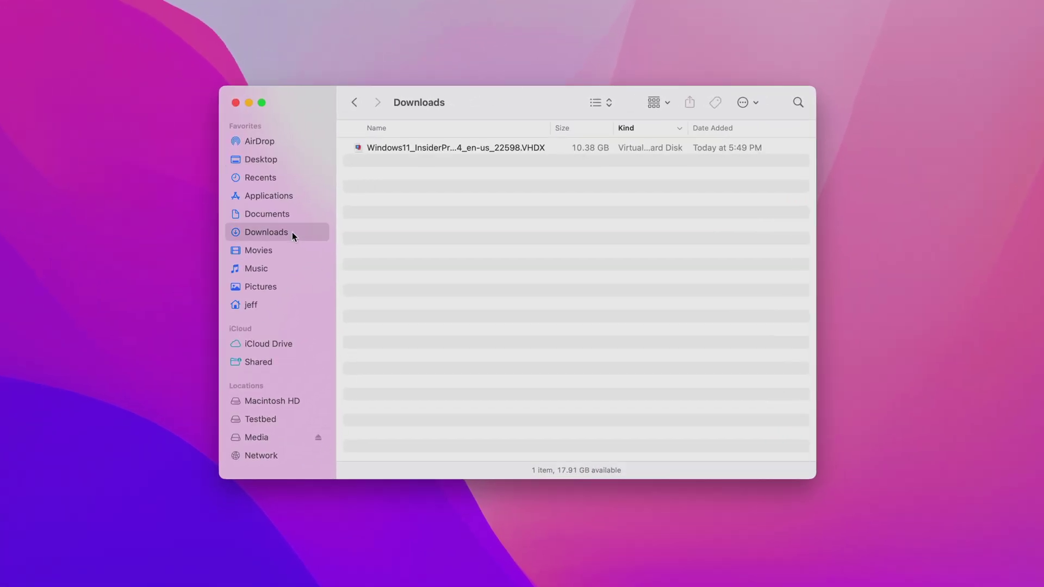
pyautogui.click(625, 147)
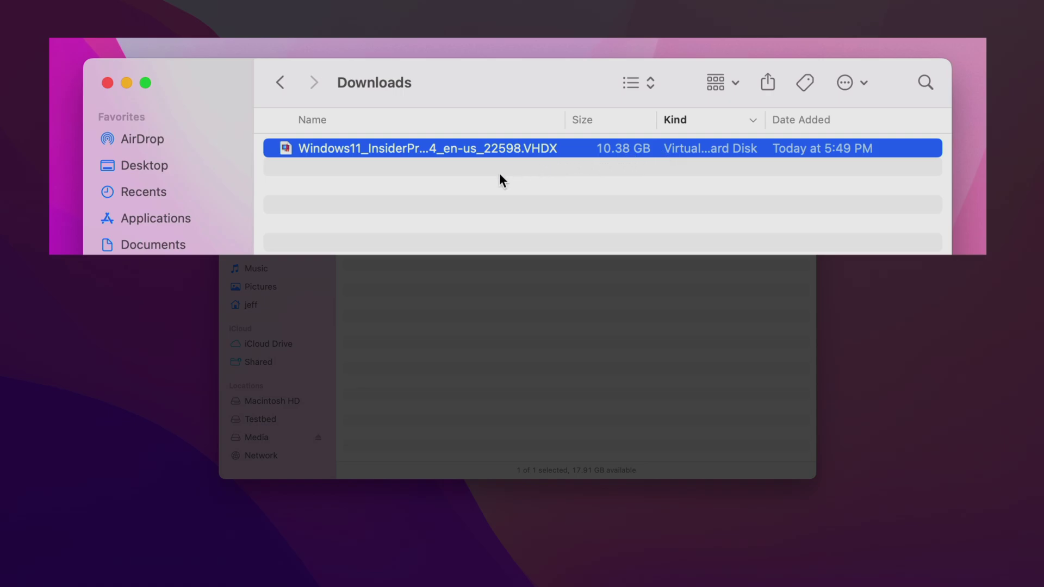
pyautogui.click(182, 171)
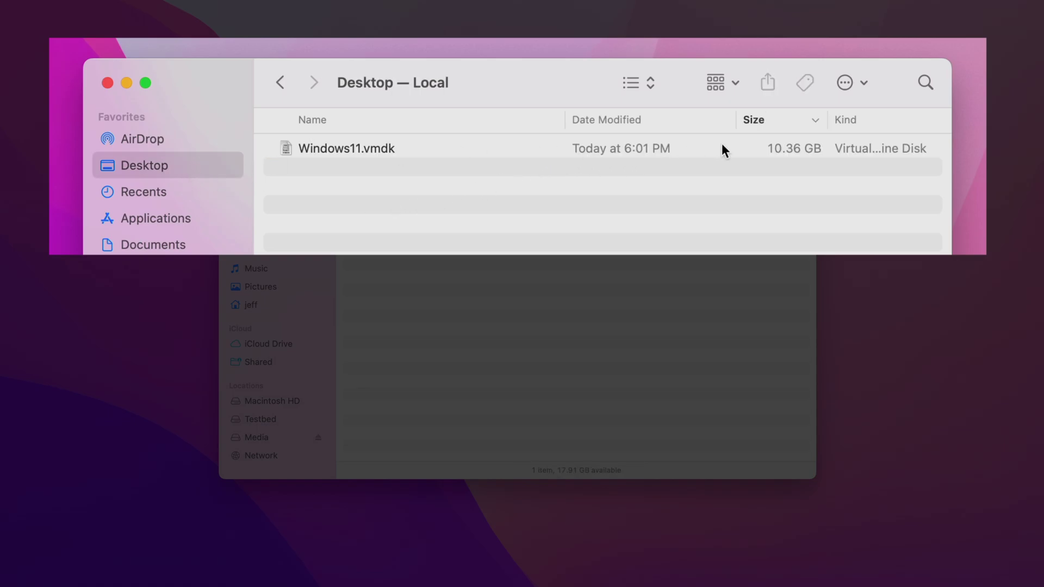
pyautogui.click(821, 149)
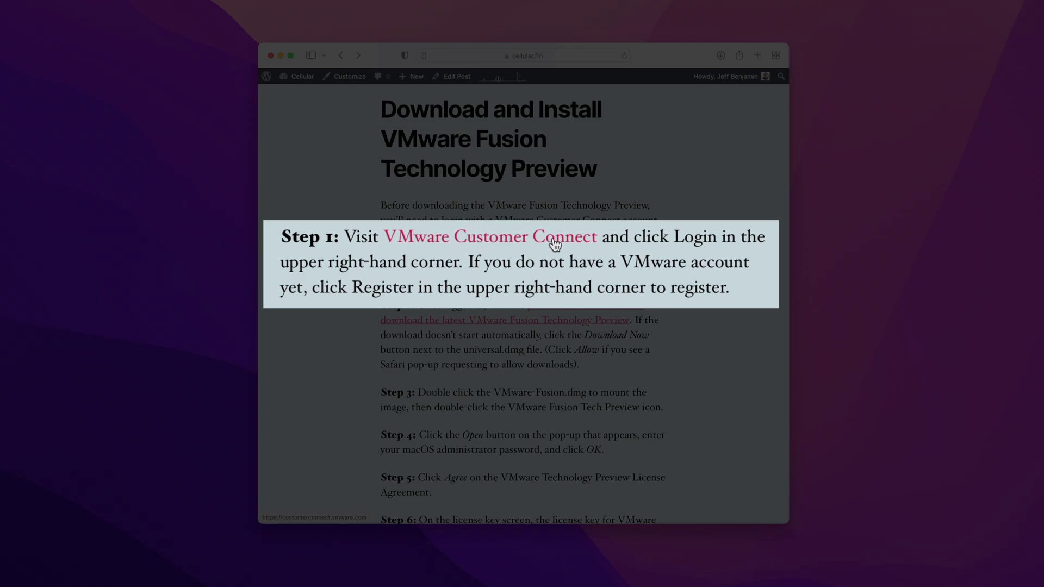
# - Open VMware Customer Connect in a new tab and look over its registration page
pyautogui.keyDown('super'); pyautogui.click(519, 248); pyautogui.keyUp('super')
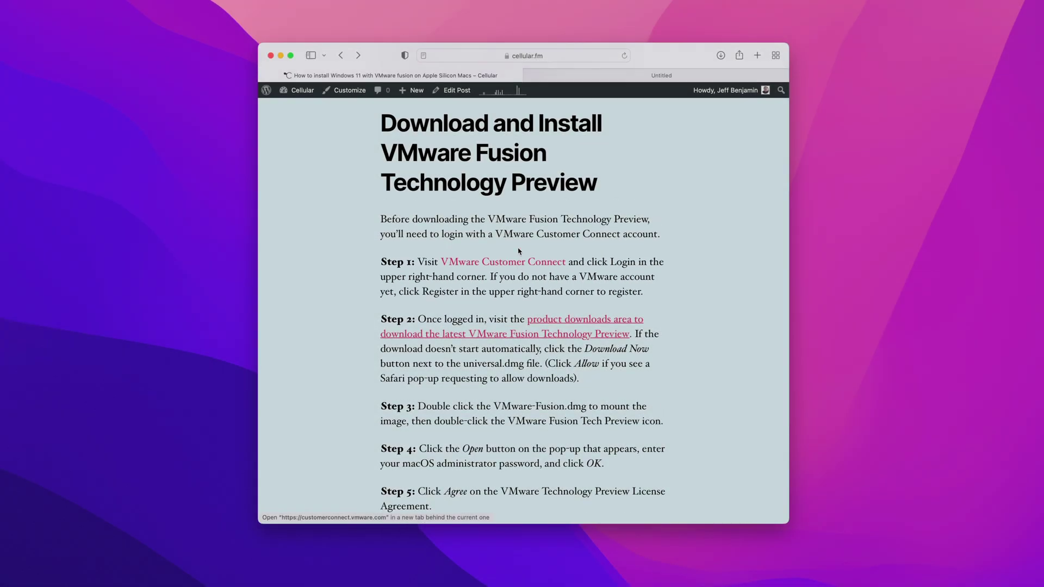
pyautogui.click(587, 76)
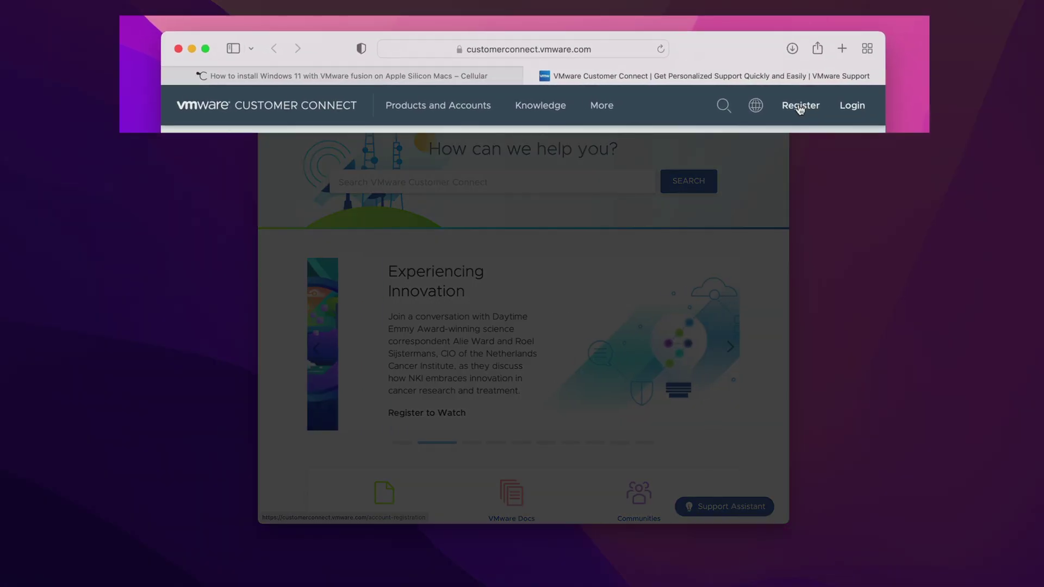
pyautogui.click(726, 98)
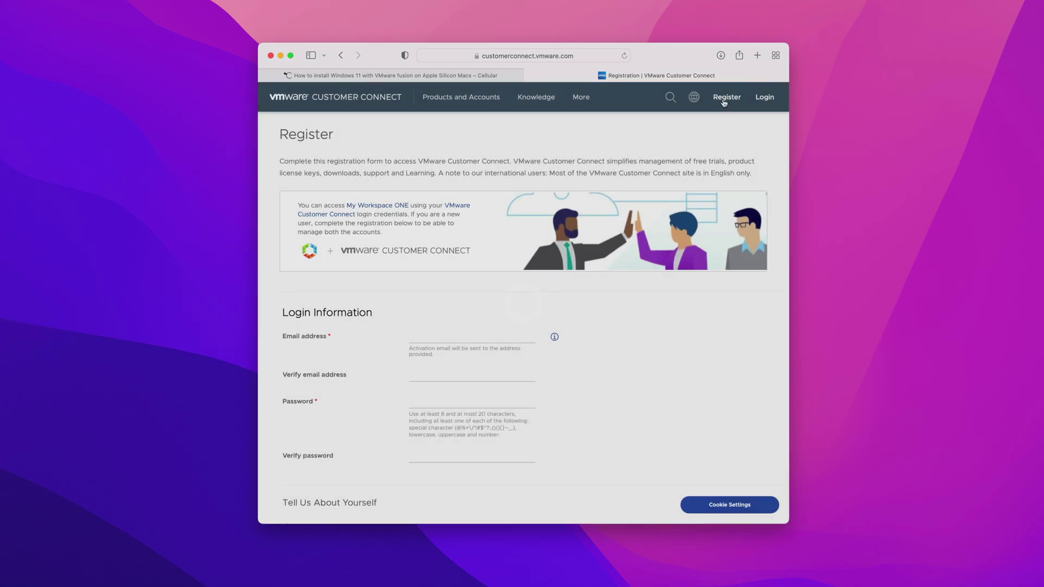
pyautogui.scroll(-5, 677, 319)
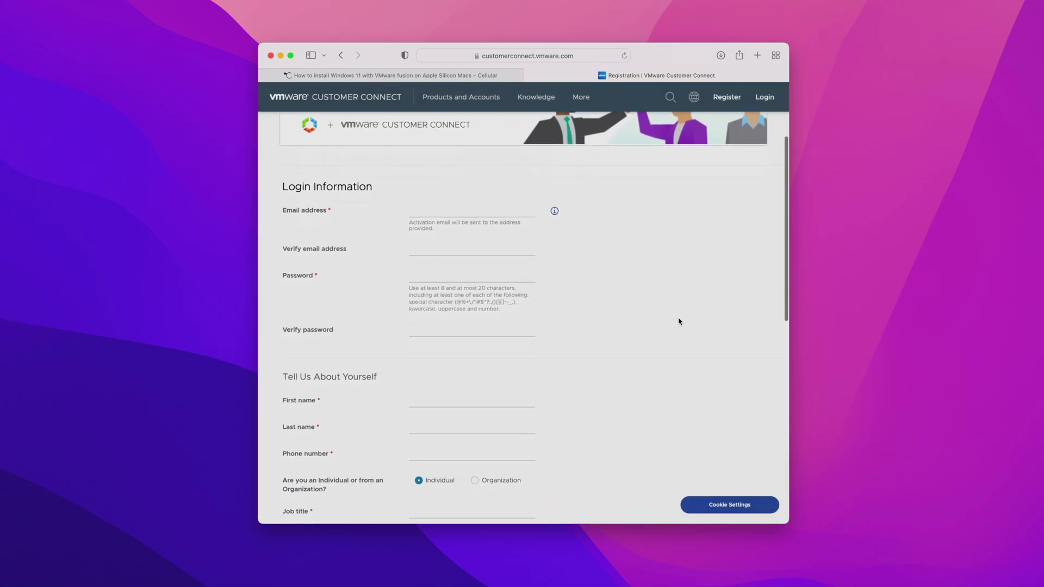
pyautogui.scroll(5, 614, 262)
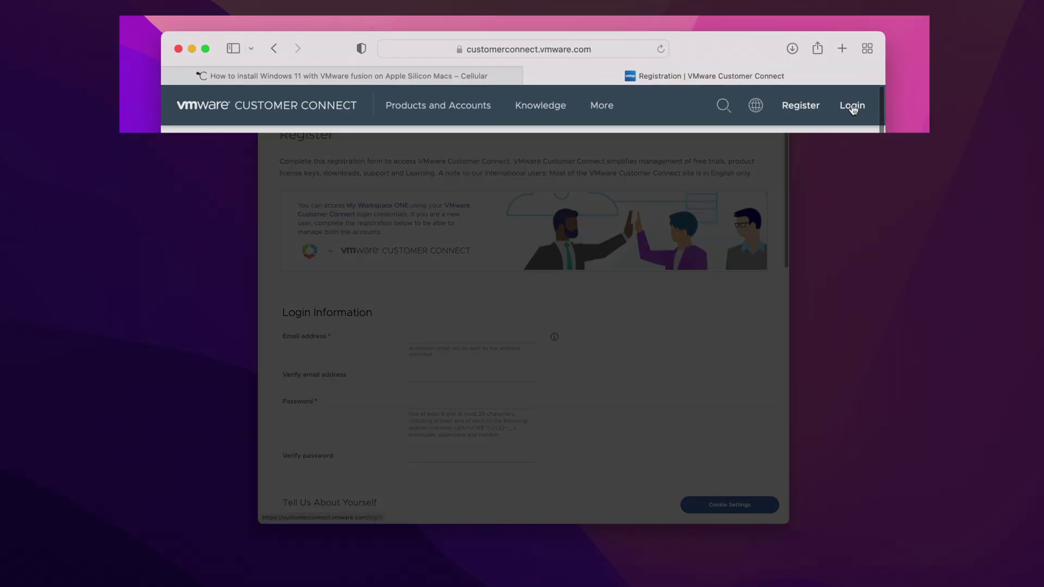
# - Log in to VMware Customer Connect with the saved credentials and return to the guide tab
pyautogui.click(852, 108)
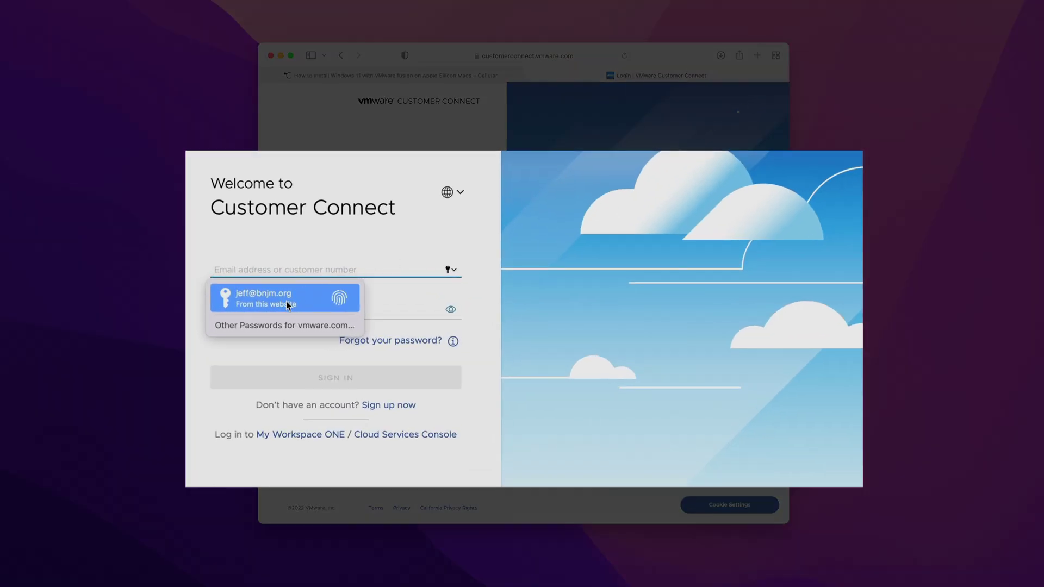
pyautogui.click(287, 303)
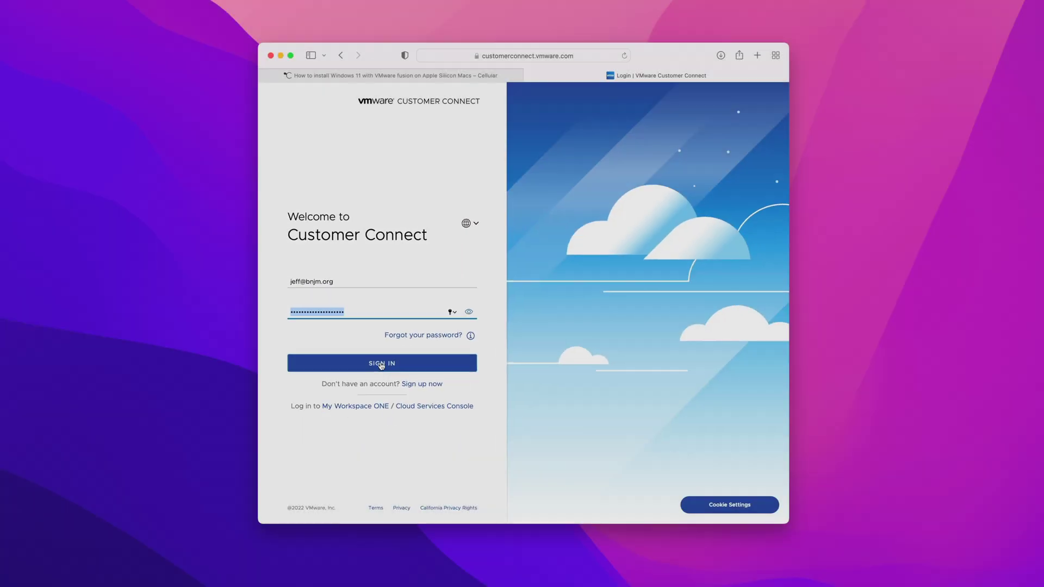
pyautogui.click(381, 363)
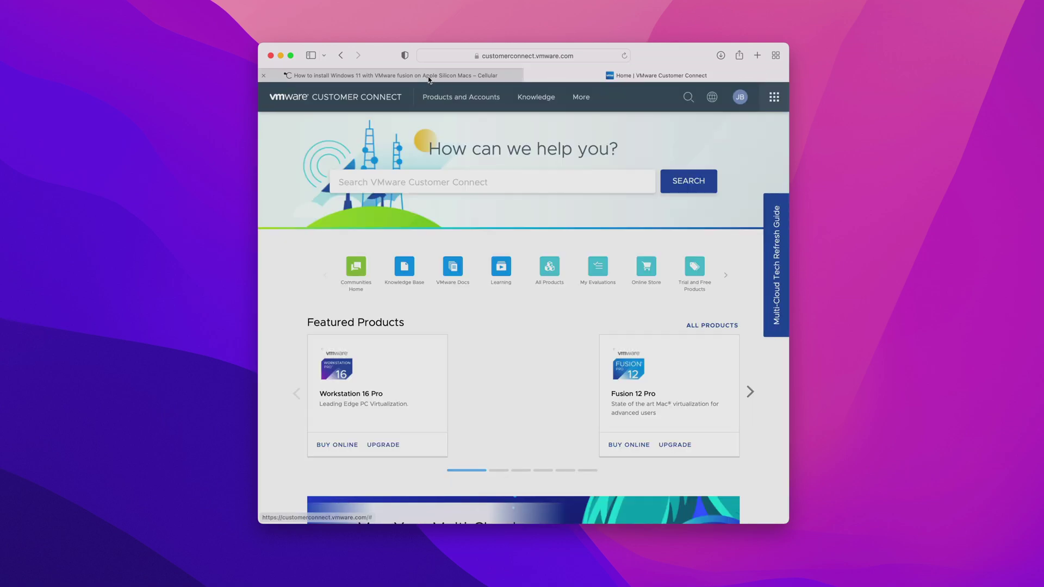
pyautogui.click(428, 77)
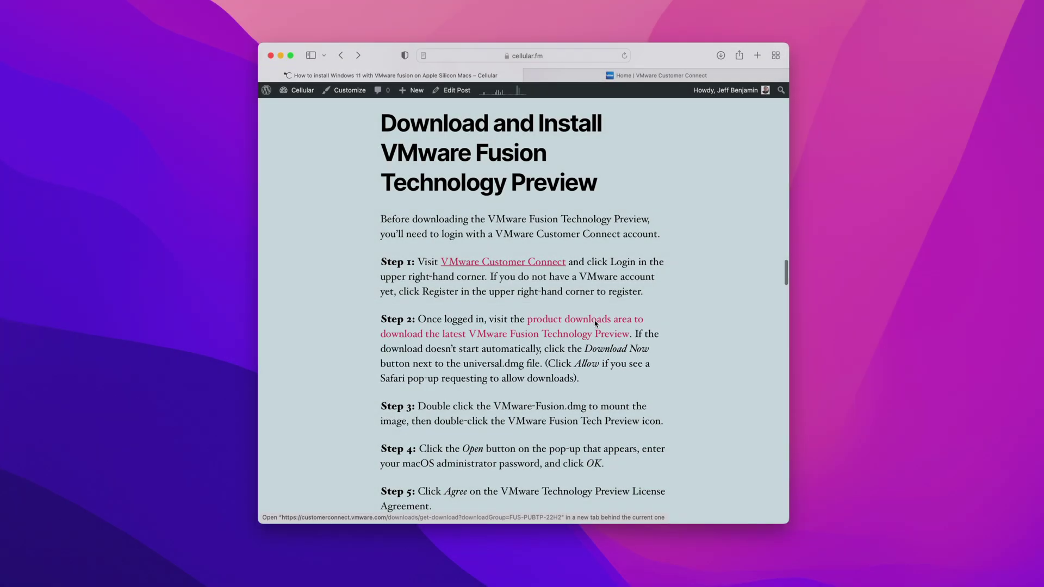
# - Accept the licence agreement and start downloading the Fusion Tech Preview universal .dmg
pyautogui.keyDown('super'); pyautogui.click(596, 320); pyautogui.keyUp('super')
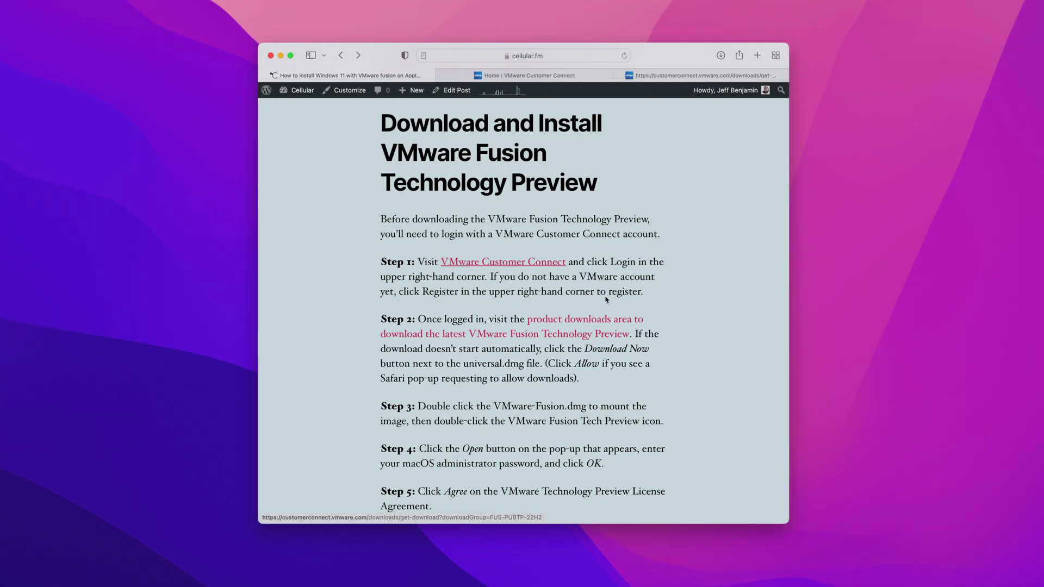
pyautogui.click(701, 77)
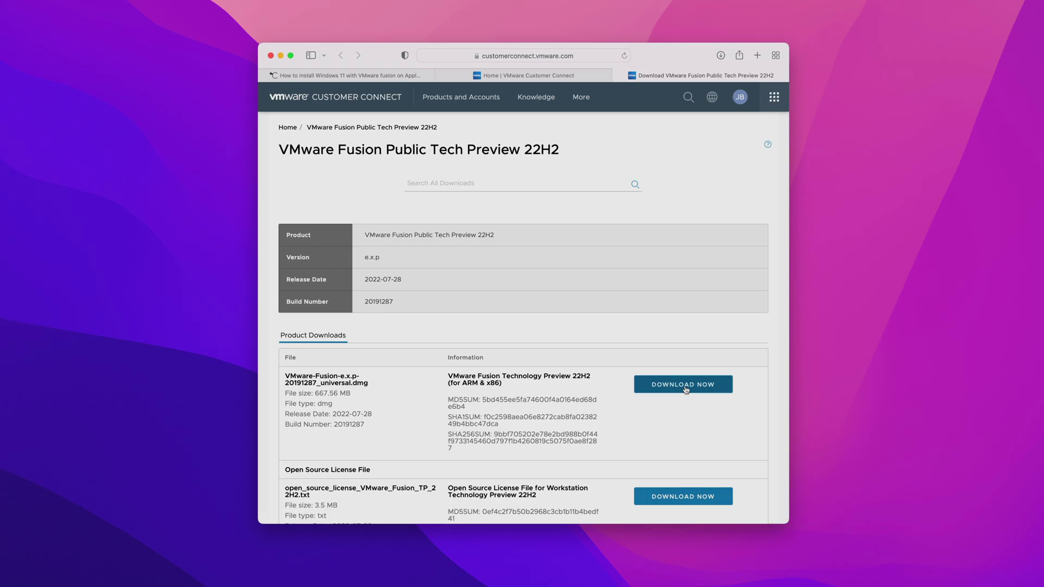
pyautogui.click(686, 390)
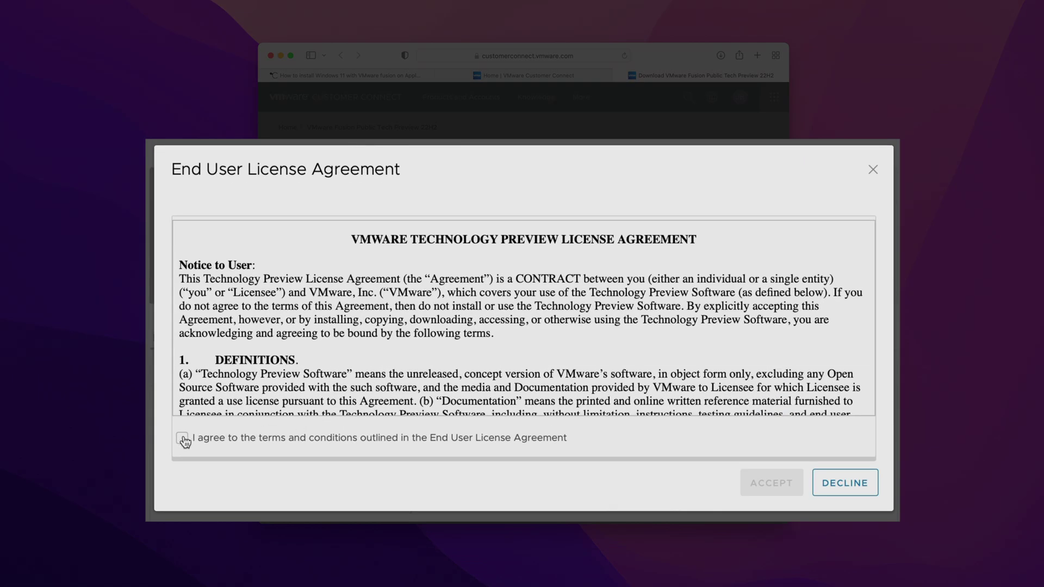
pyautogui.click(300, 401)
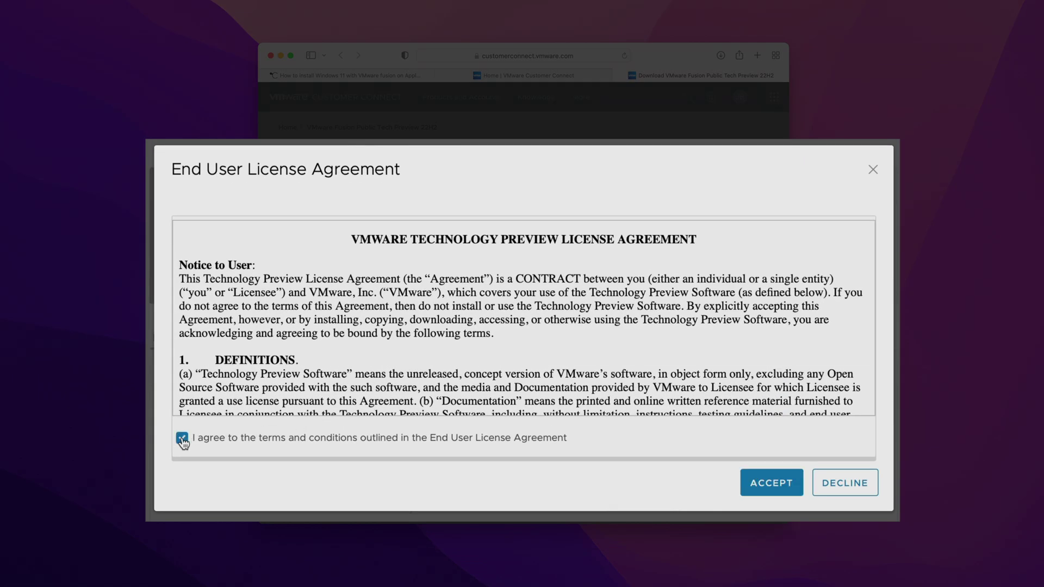
pyautogui.click(774, 489)
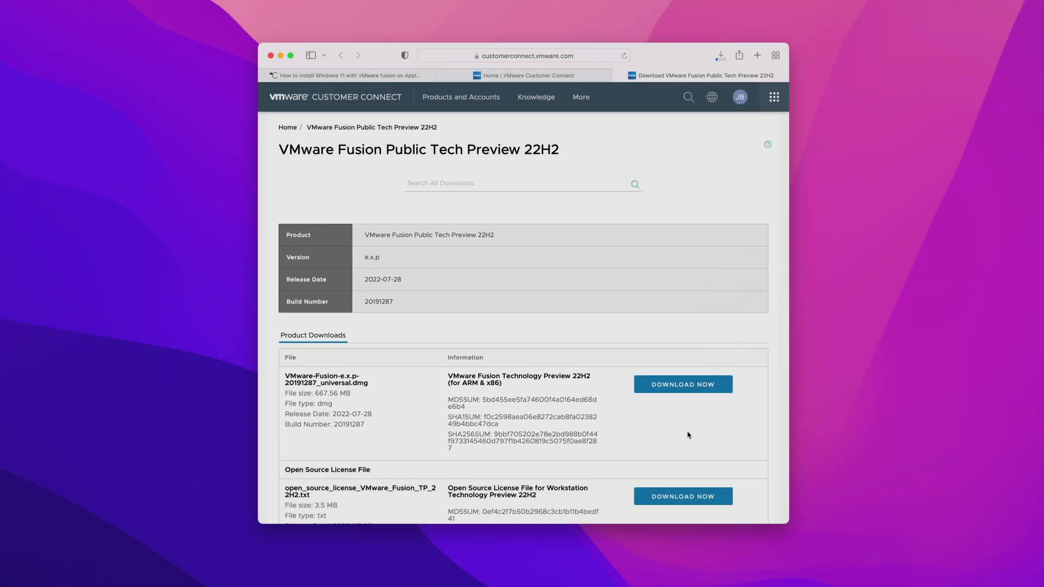
# - Check the download's progress in Safari's Downloads list, then minimize the browser
pyautogui.click(720, 56)
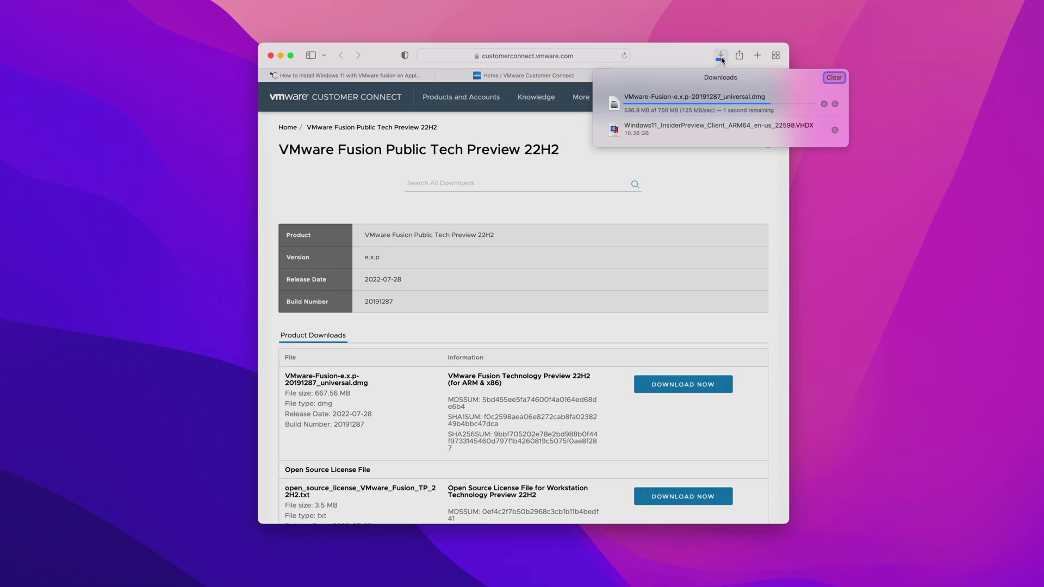
pyautogui.click(720, 56)
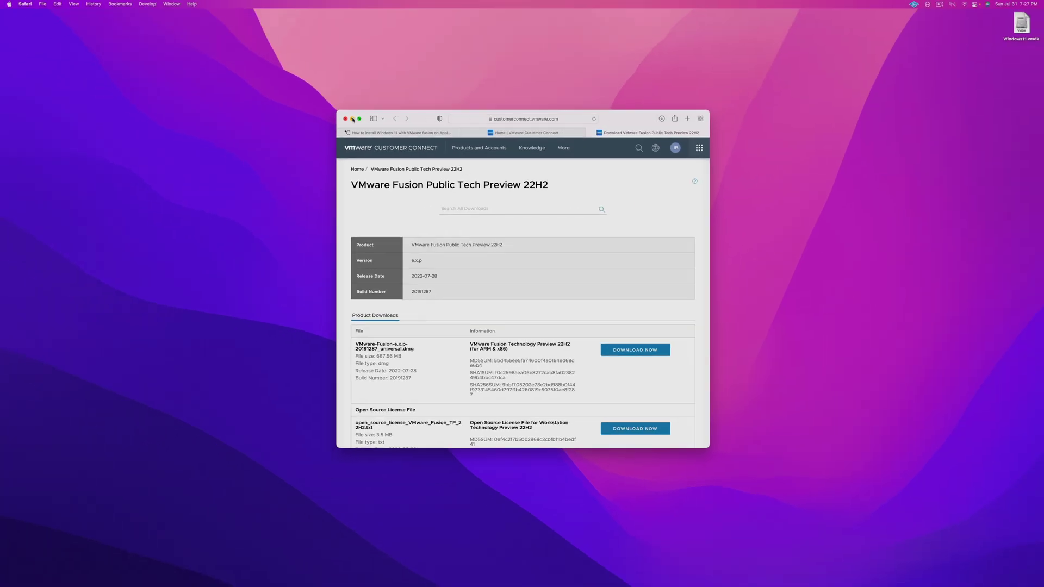
pyautogui.click(352, 120)
# - Install VMware Fusion Tech Preview from the downloaded .dmg, authorizing with the administrator password
pyautogui.click(846, 559)
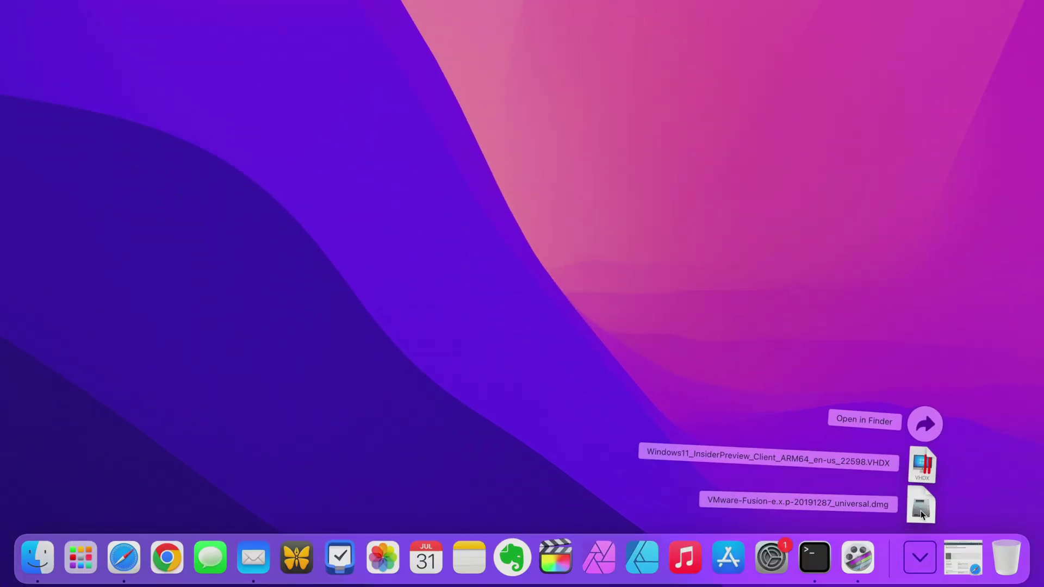
pyautogui.click(920, 515)
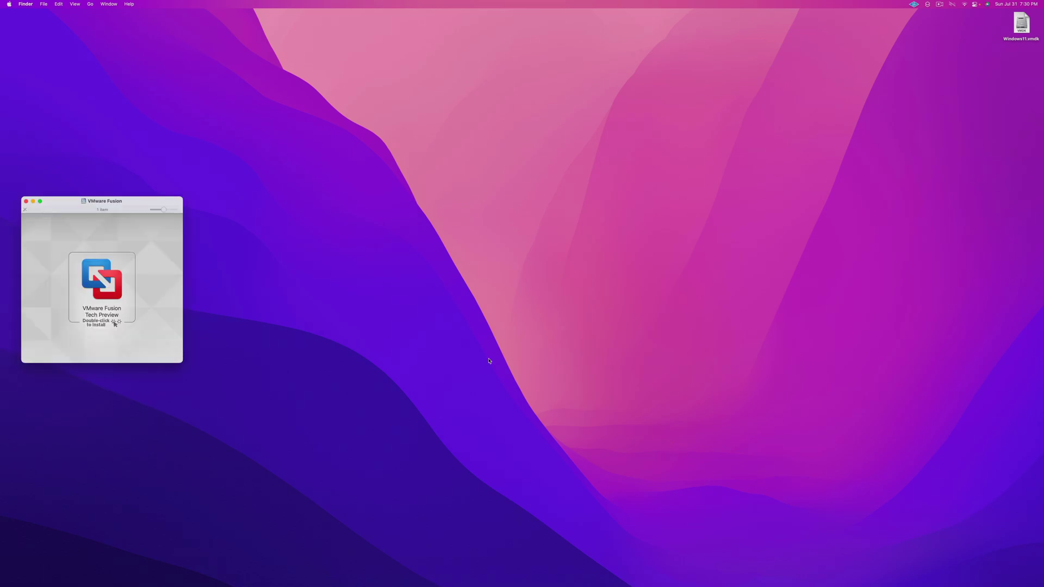
pyautogui.click(106, 281)
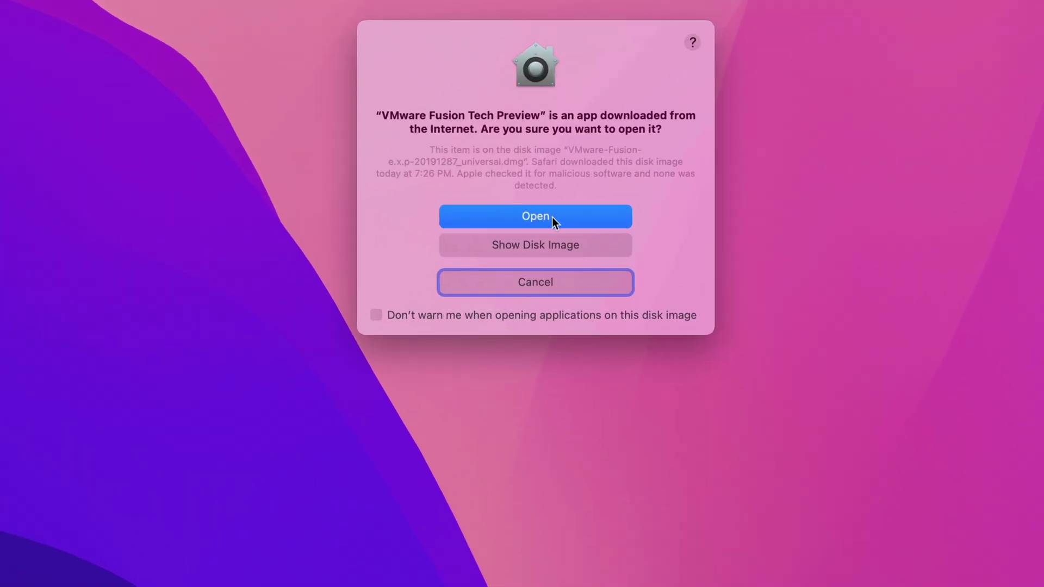
pyautogui.click(535, 217)
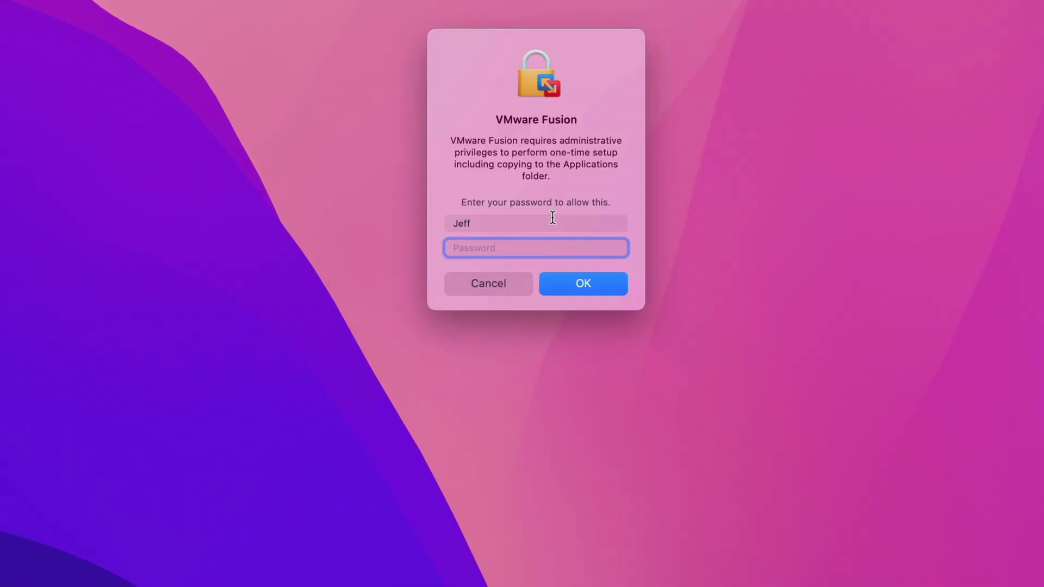
pyautogui.write('•••••••••')
pyautogui.click(580, 288)
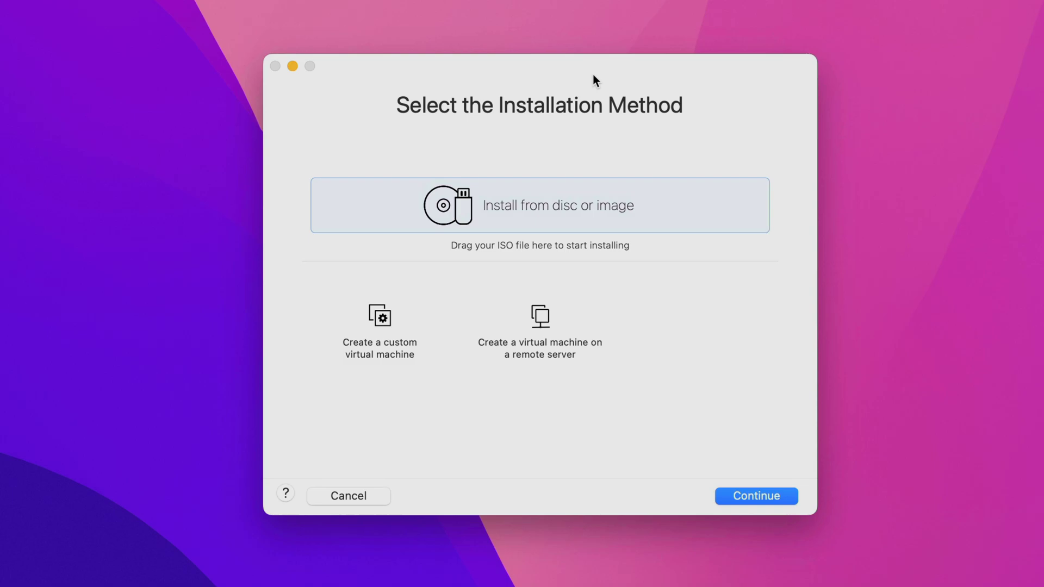
# - Create a custom virtual machine with a Windows 11 64-bit Arm guest and UEFI firmware
pyautogui.click(381, 319)
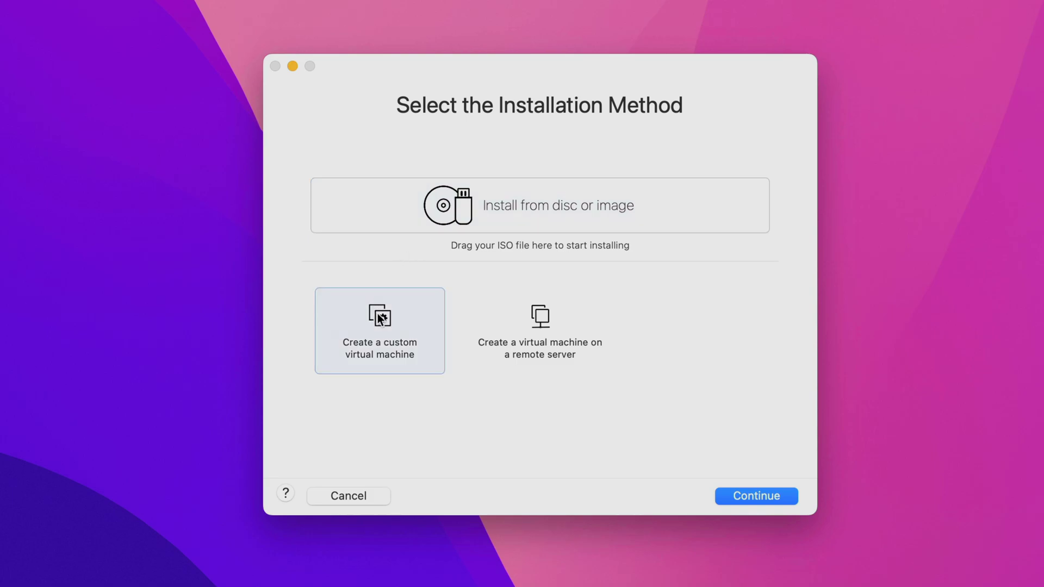
pyautogui.click(783, 497)
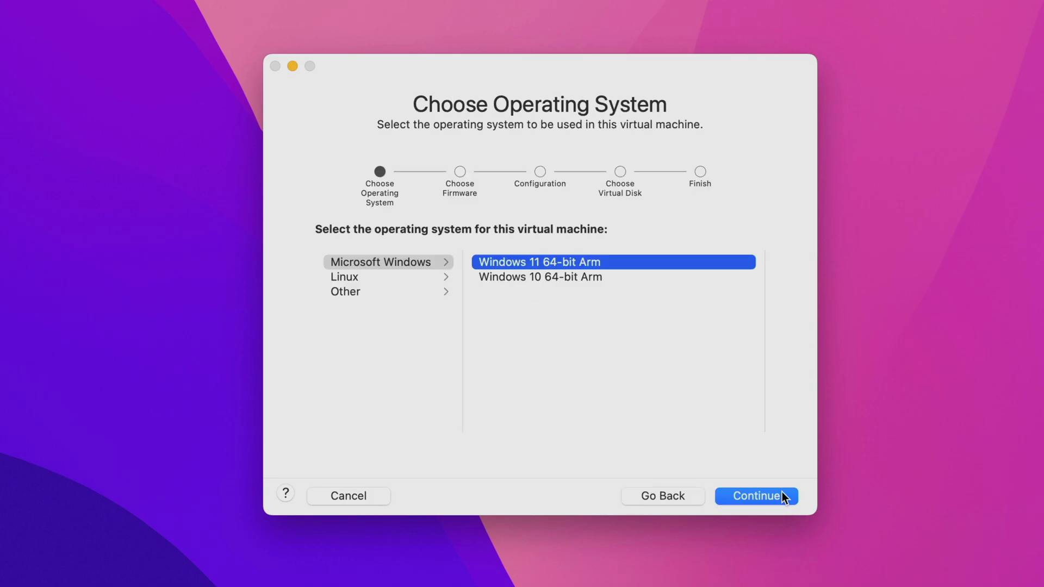
pyautogui.click(405, 262)
pyautogui.click(630, 264)
pyautogui.click(759, 492)
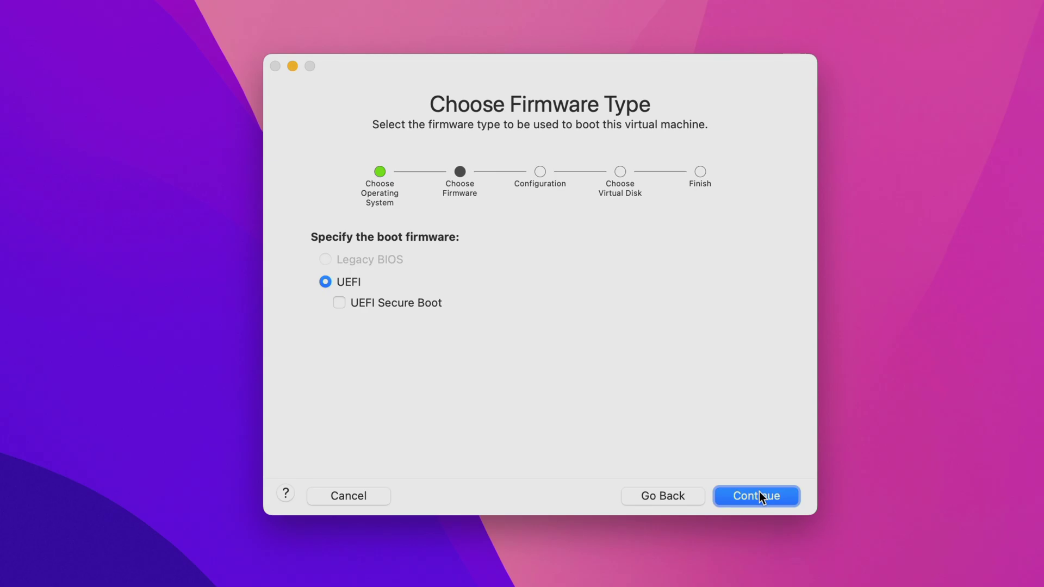
pyautogui.click(759, 491)
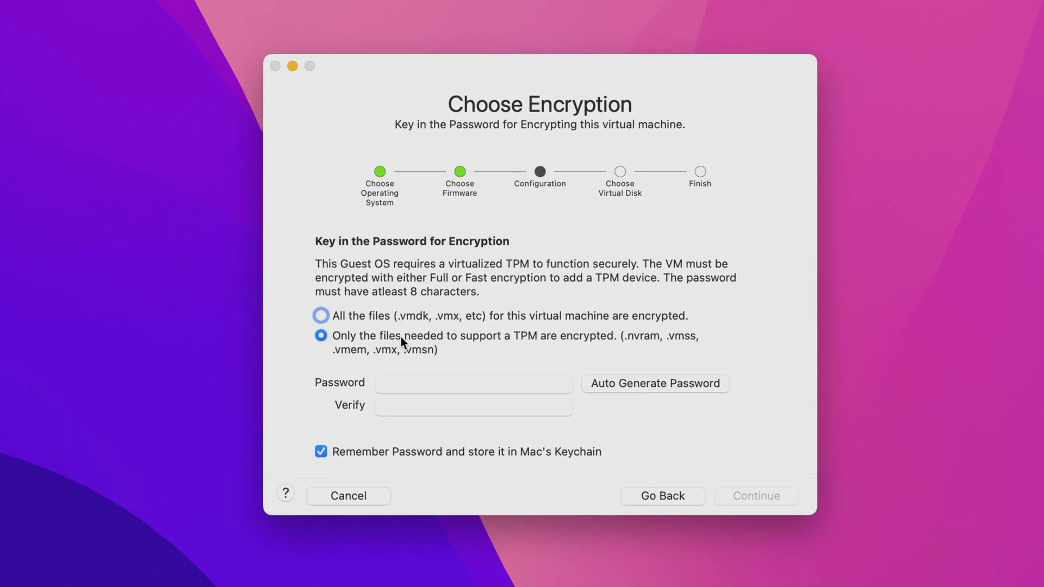
# - Encrypt only the TPM files using an auto-generated password, then continue to disk selection
pyautogui.click(655, 383)
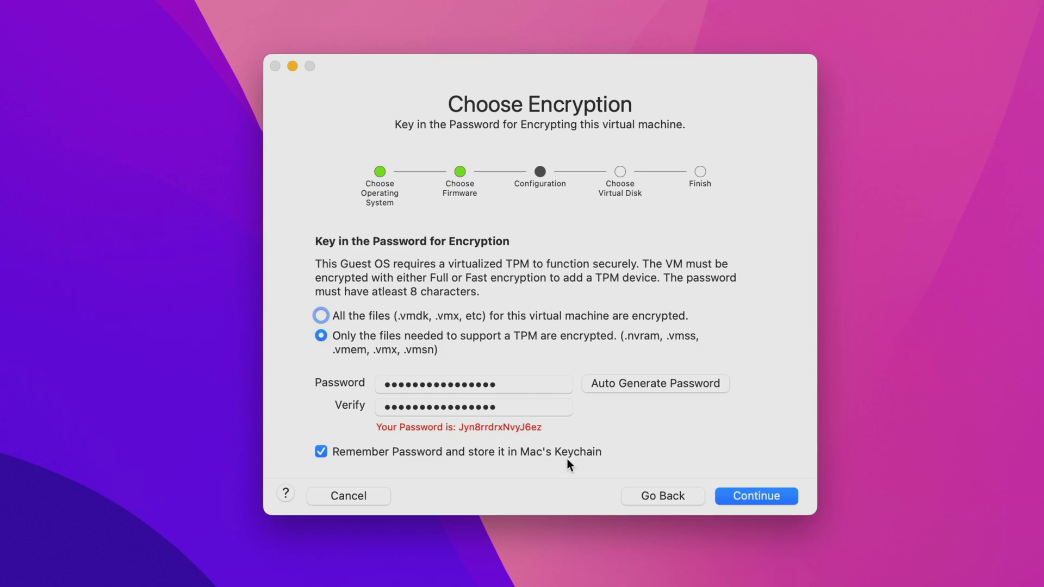
pyautogui.click(754, 496)
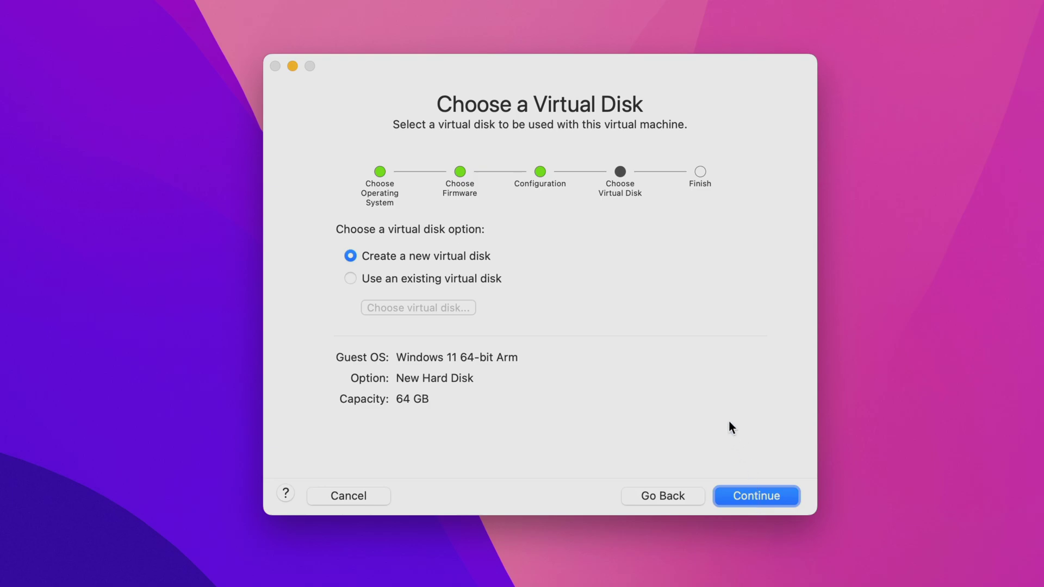
# - Use a separate copy of the existing Windows11.vmdk from the Desktop as the VM's disk
pyautogui.click(350, 279)
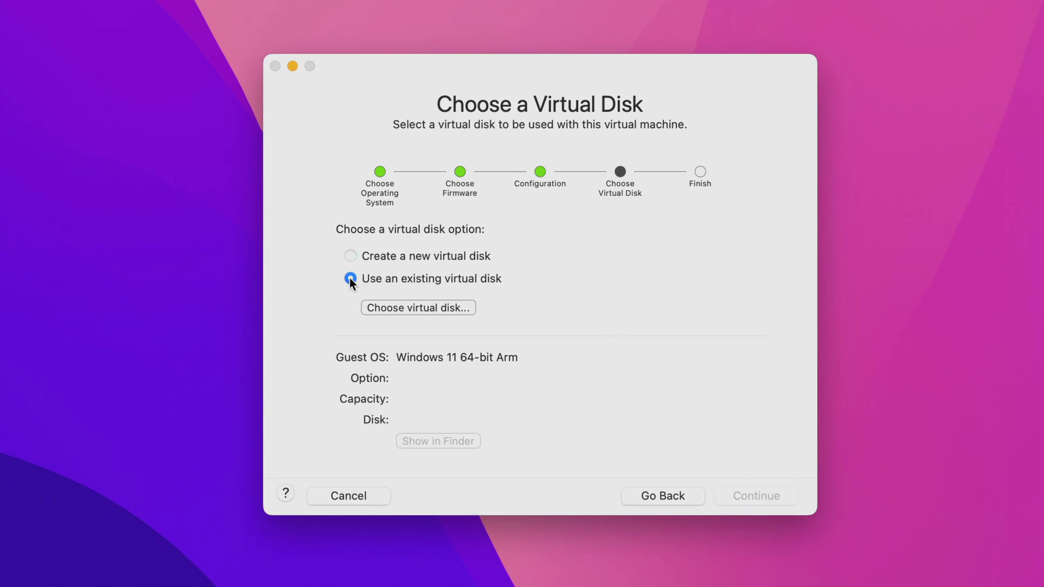
pyautogui.click(422, 307)
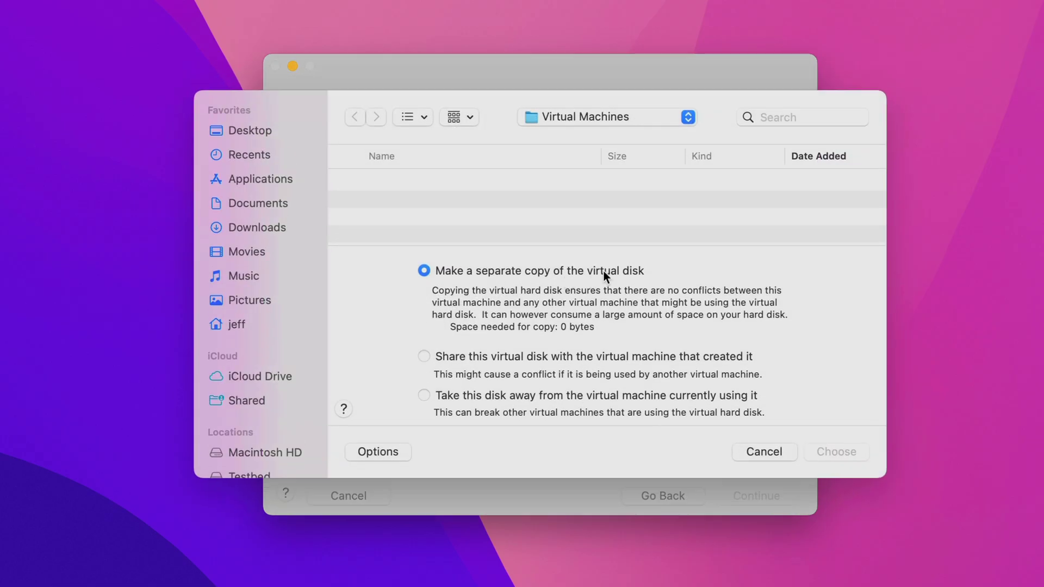
pyautogui.click(278, 130)
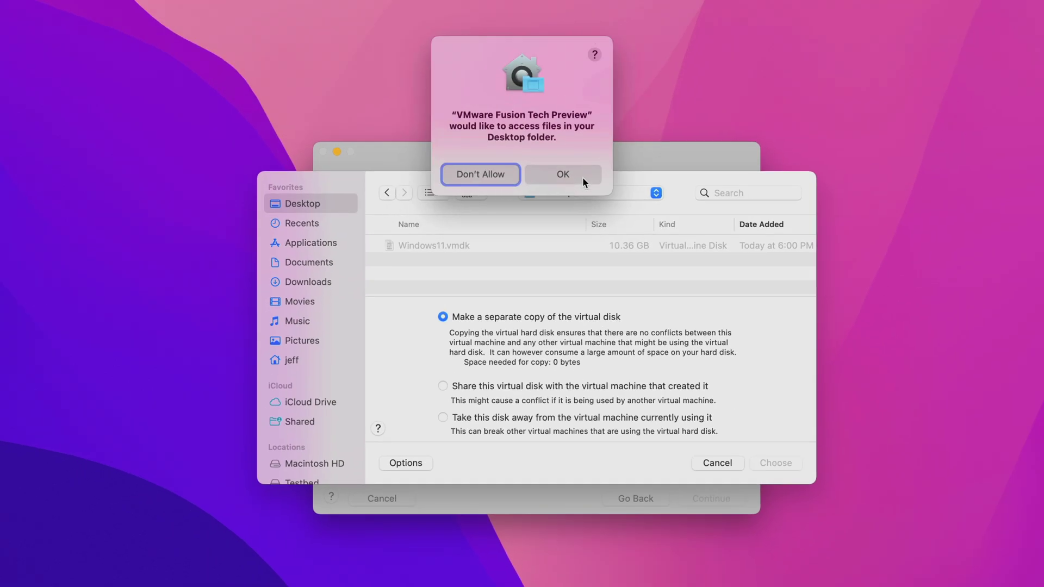
pyautogui.click(573, 172)
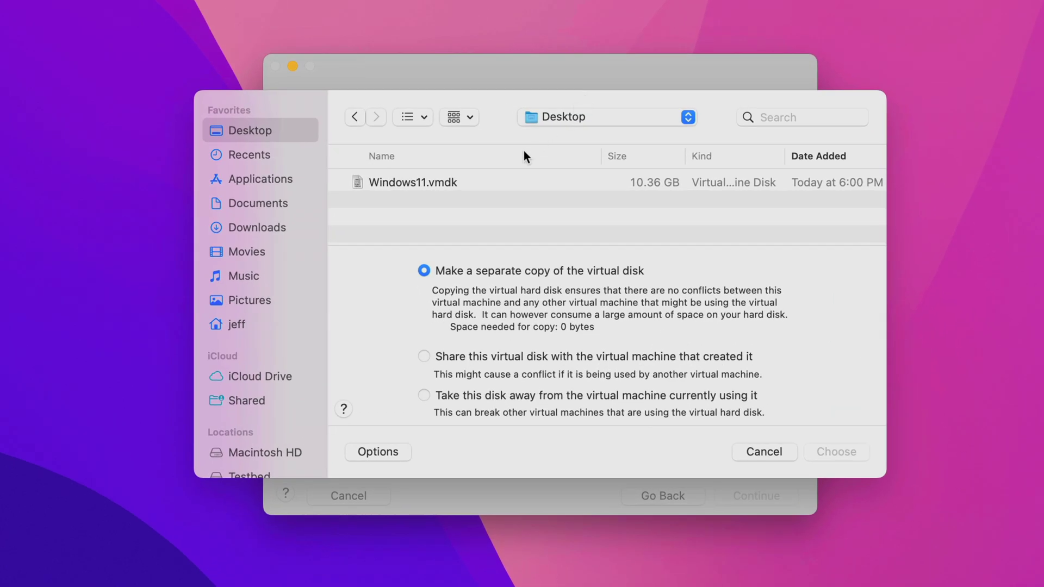
pyautogui.click(510, 179)
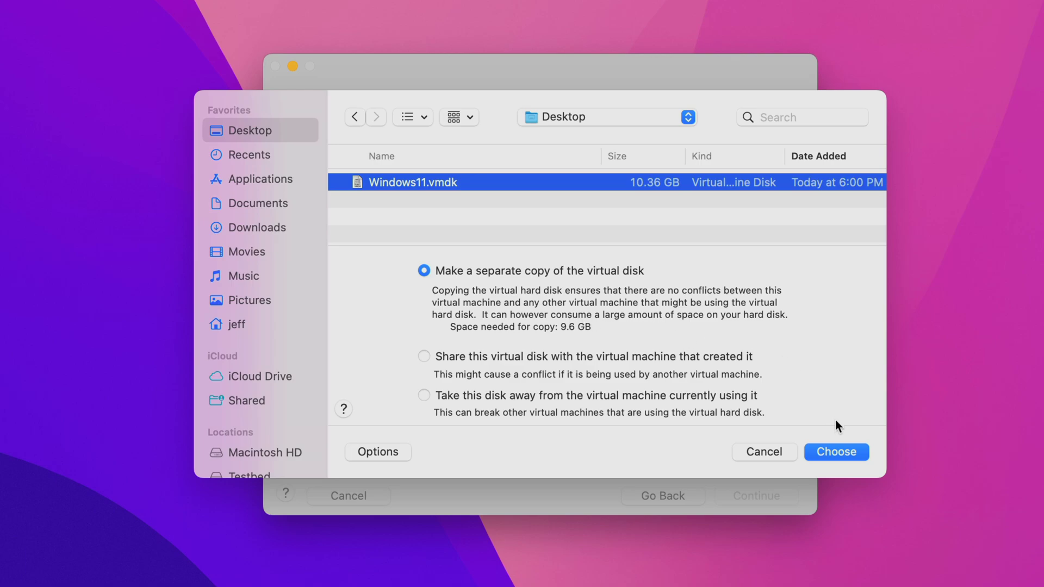
pyautogui.click(848, 453)
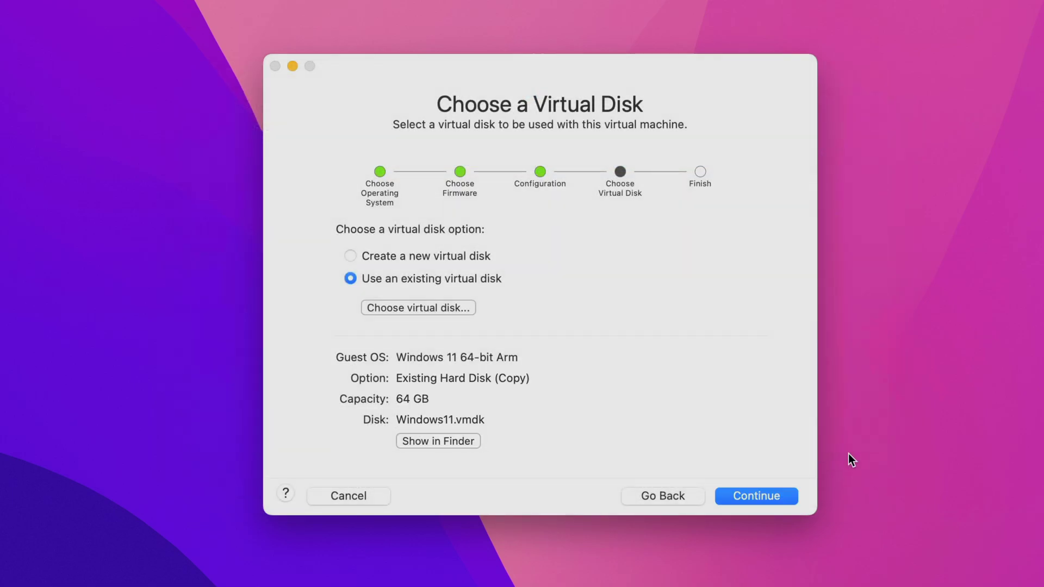
# - Finish the wizard and save the VM as 'Windows 11 64-bit Arm' to customize its settings
pyautogui.click(760, 496)
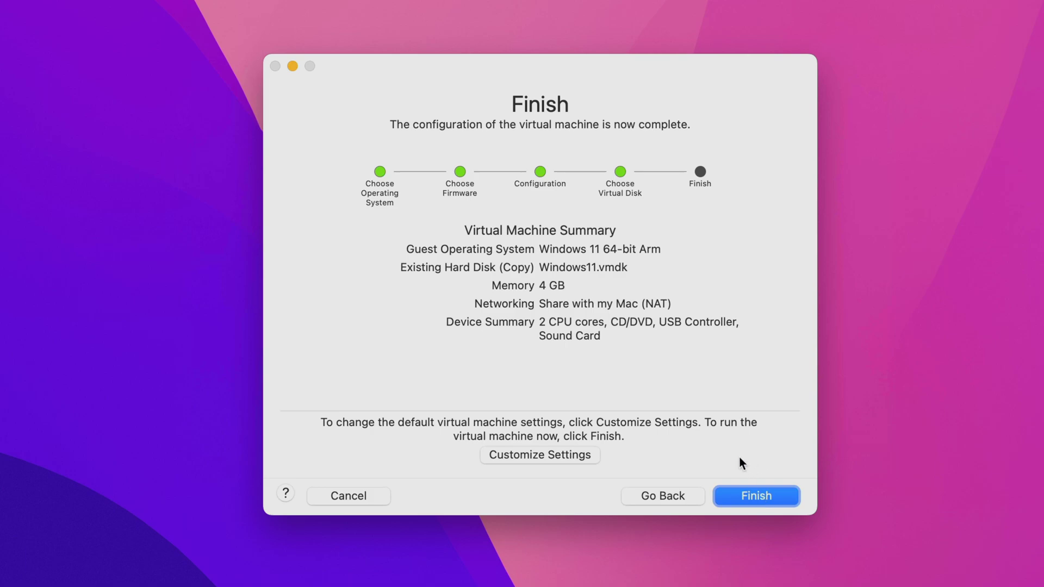
pyautogui.click(555, 455)
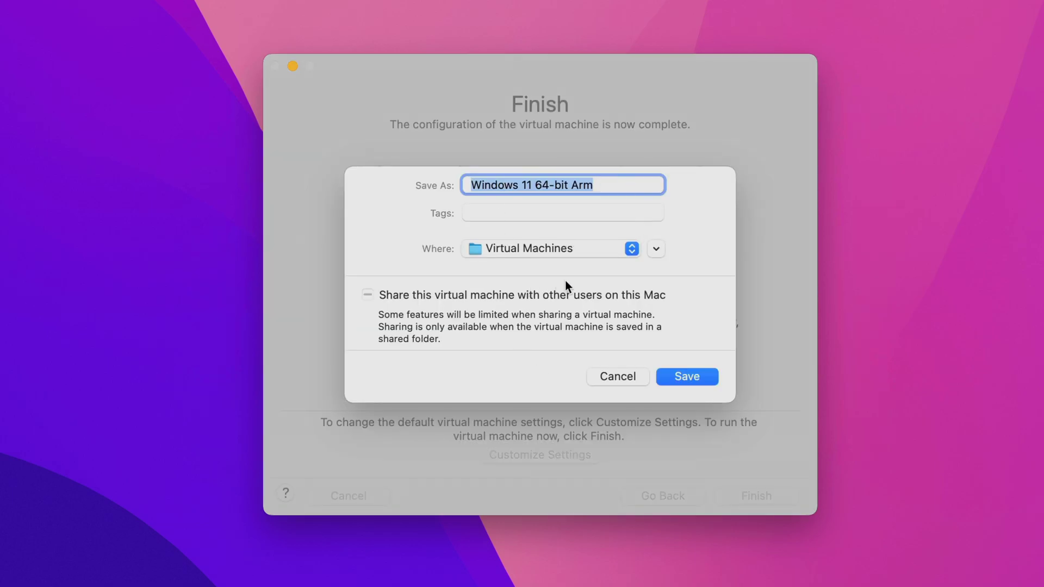
pyautogui.click(707, 379)
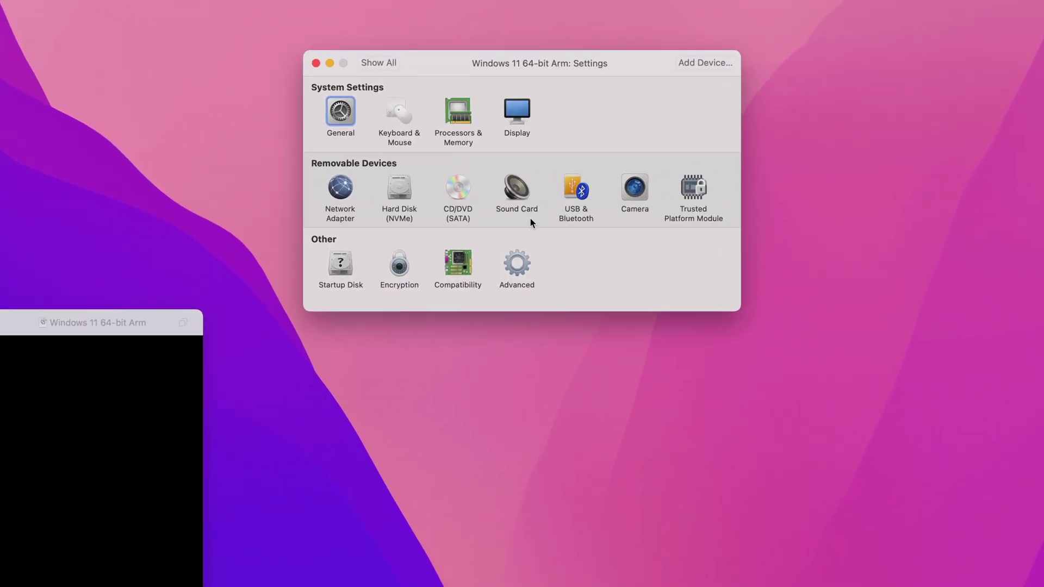
# - Give the Windows 11 Arm VM 4 processor cores under Processors & Memory
pyautogui.click(458, 113)
pyautogui.click(455, 115)
pyautogui.click(446, 149)
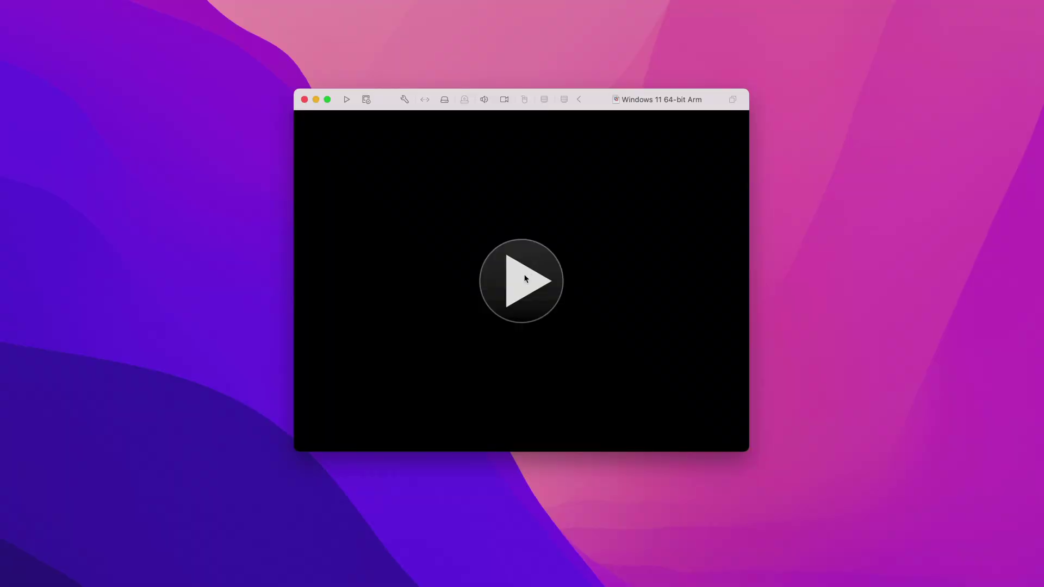
# - Boot the Windows 11 VM into setup and open an administrator Command Prompt with Shift+F10
pyautogui.click(525, 279)
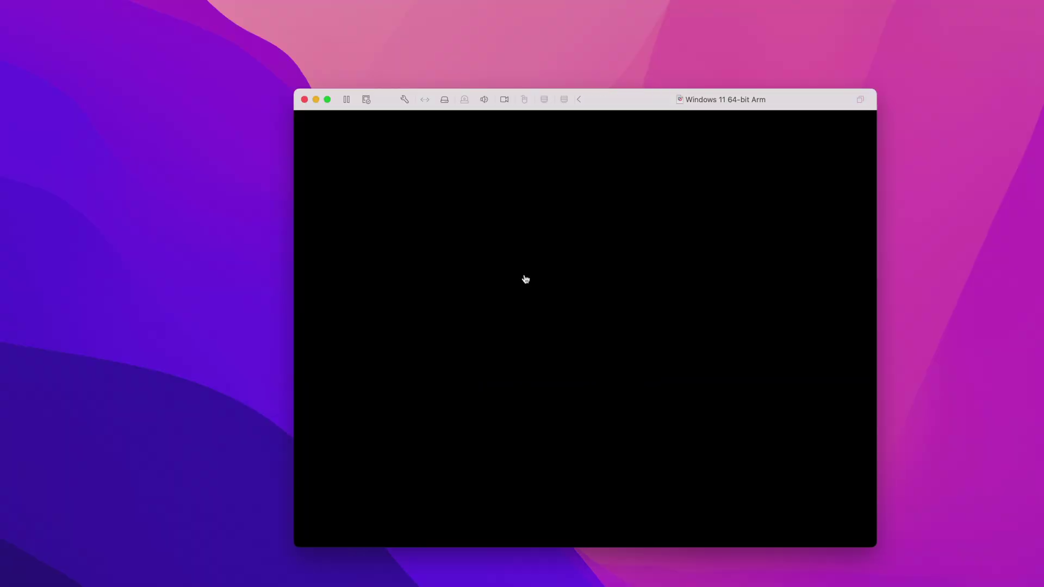
pyautogui.moveTo(638, 99); pyautogui.dragTo(590, 73)
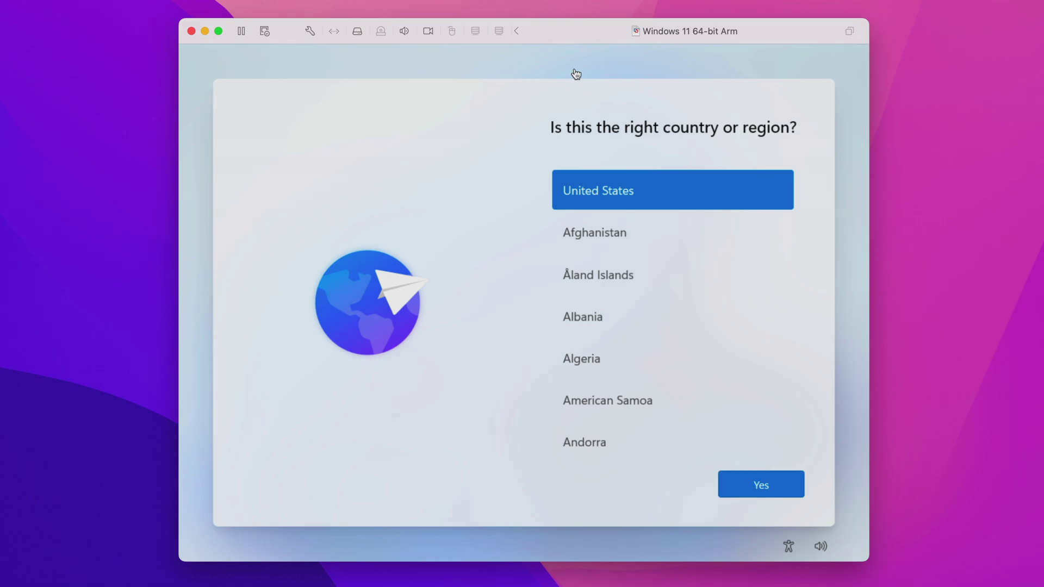
pyautogui.click(576, 73)
pyautogui.hotkey('shift', 'F10')
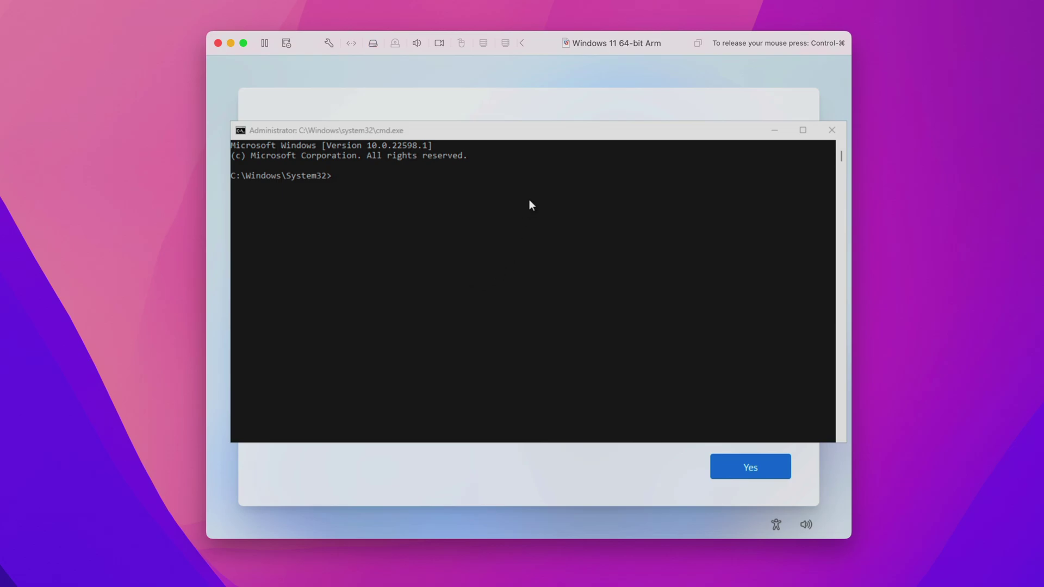
# - Run OOBE\BYPASSNRO in the Command Prompt to restart setup without the network requirement
pyautogui.click(521, 133)
pyautogui.write('OOBE\\')
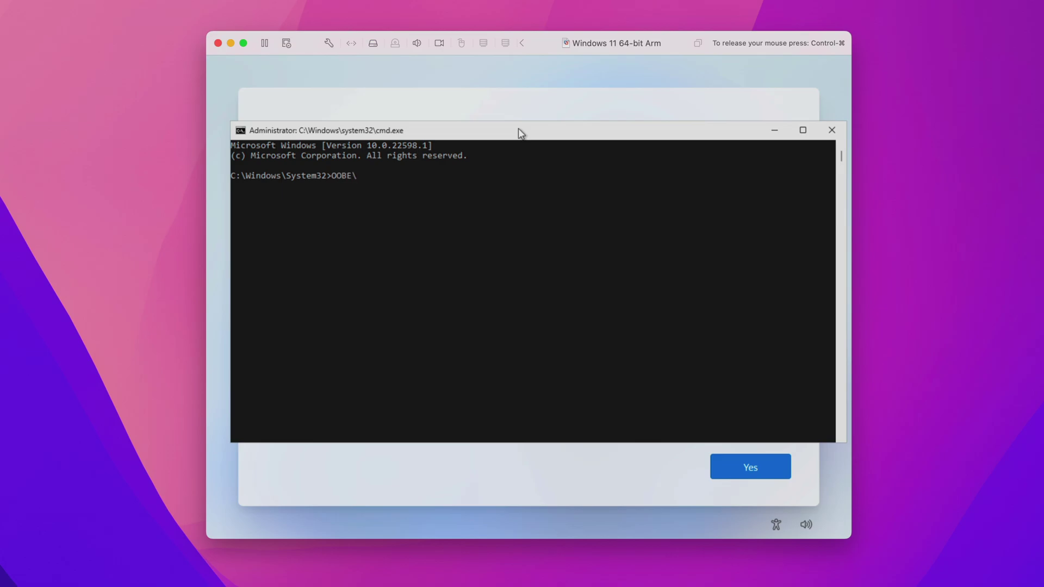
pyautogui.write('BYPASSNRO')
pyautogui.press('Return')
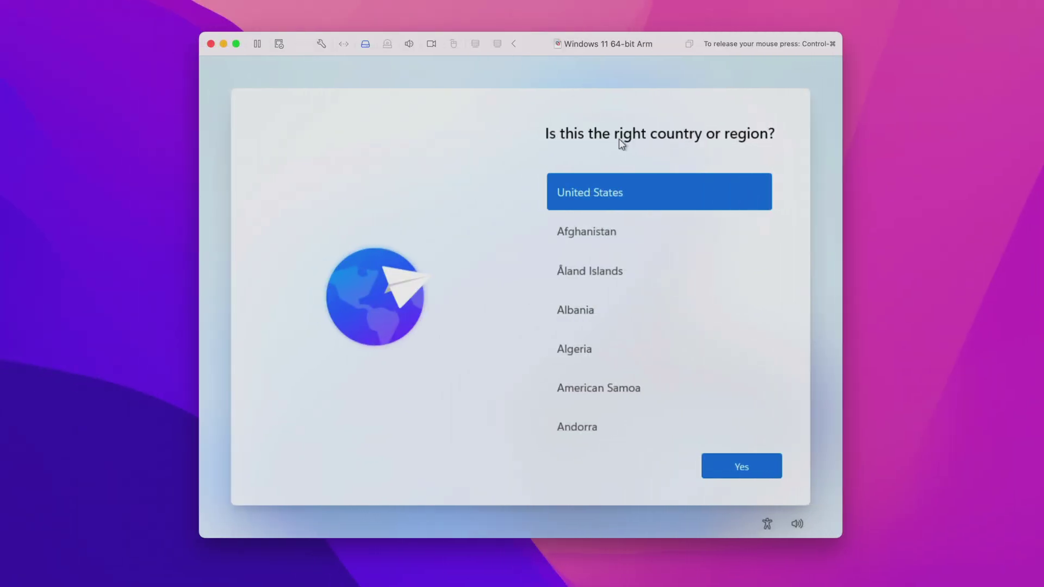
# - Confirm United States region and US keyboard, skip a second layout, and continue with limited setup without internet
pyautogui.click(748, 466)
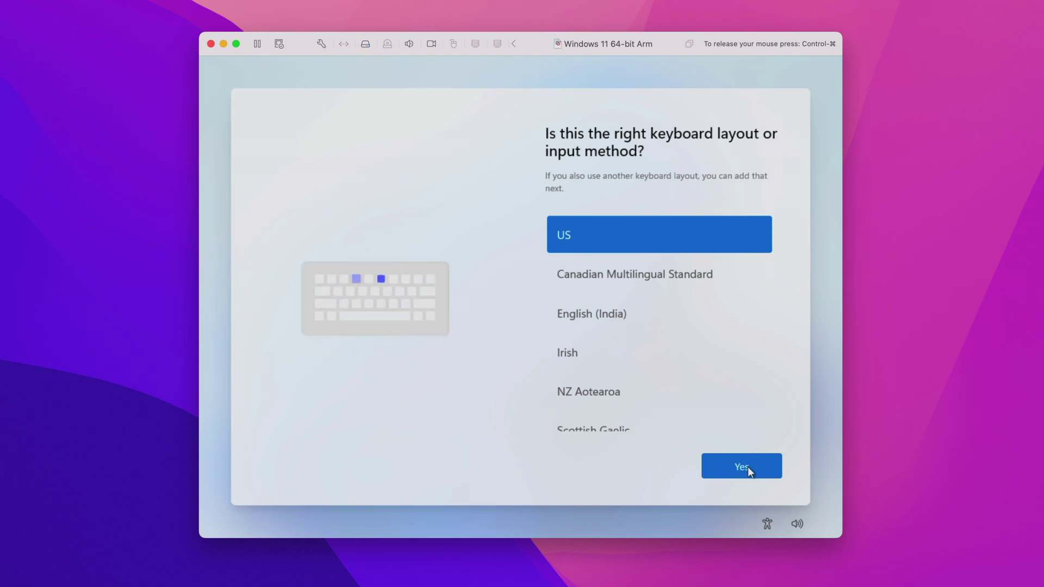
pyautogui.click(748, 467)
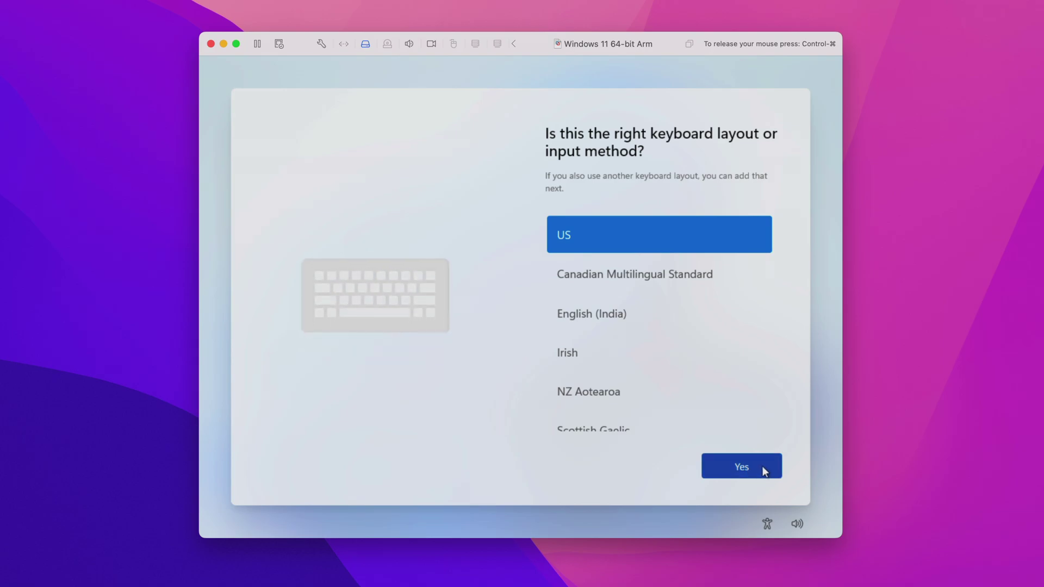
pyautogui.click(756, 467)
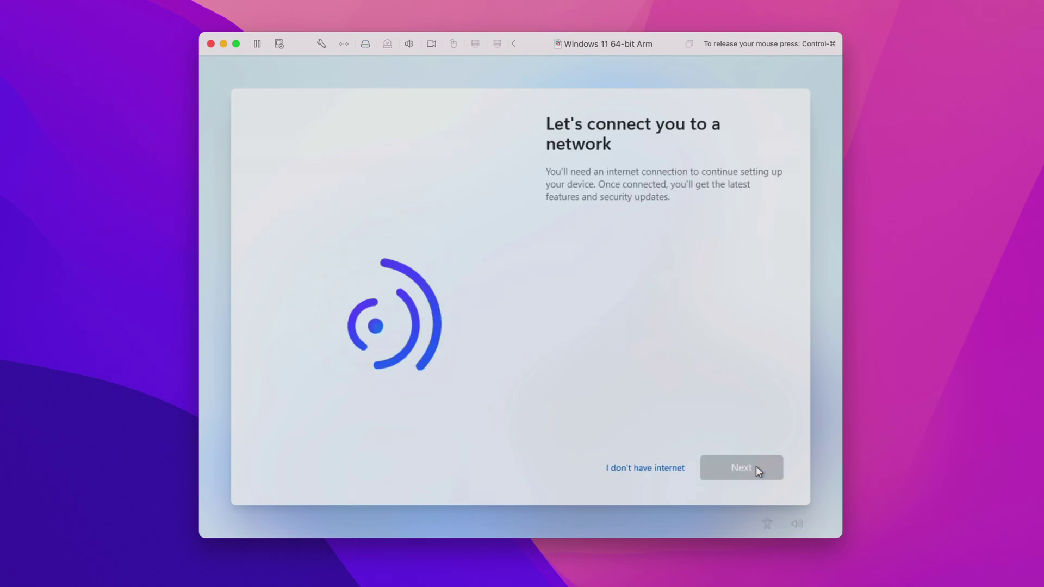
pyautogui.click(652, 468)
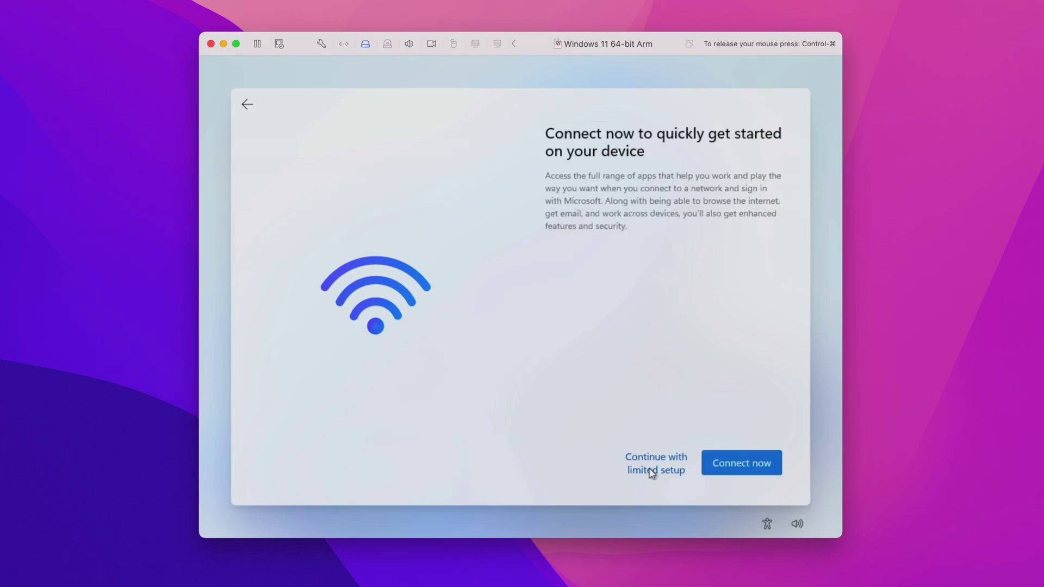
pyautogui.click(657, 470)
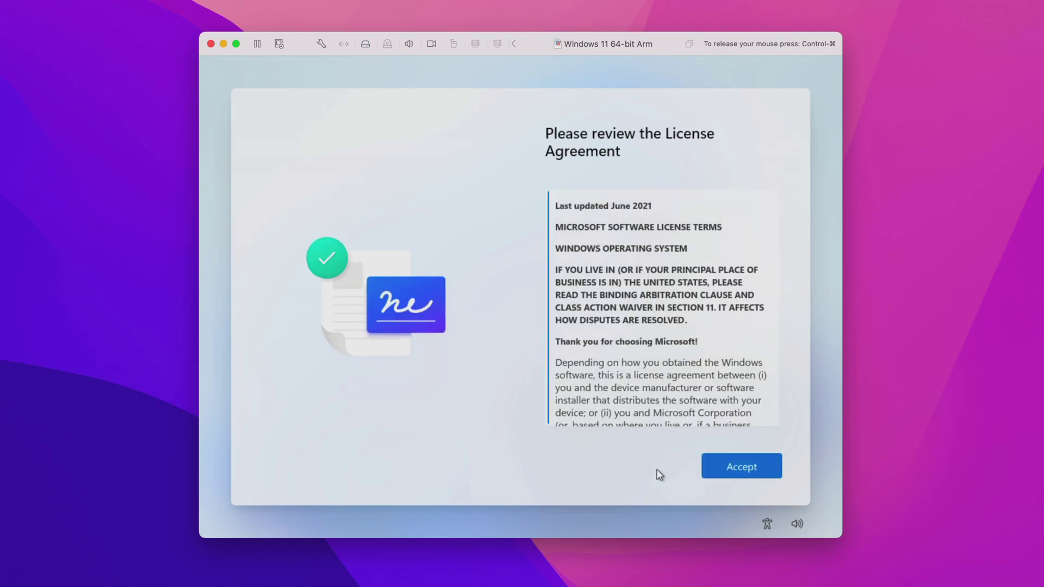
# - Accept the license agreement and create a local user name with no password
pyautogui.click(742, 468)
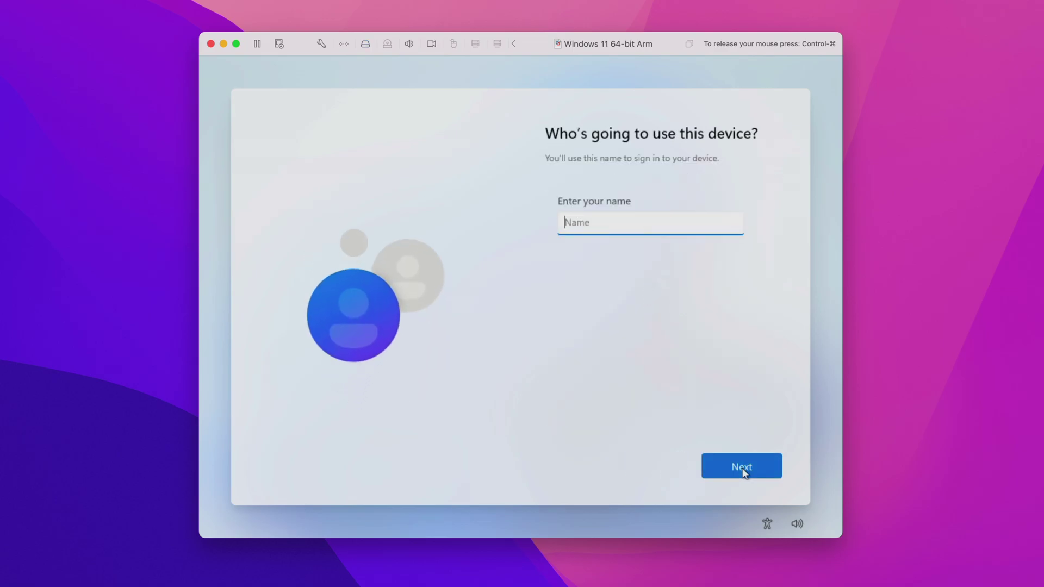
pyautogui.write('Jeff')
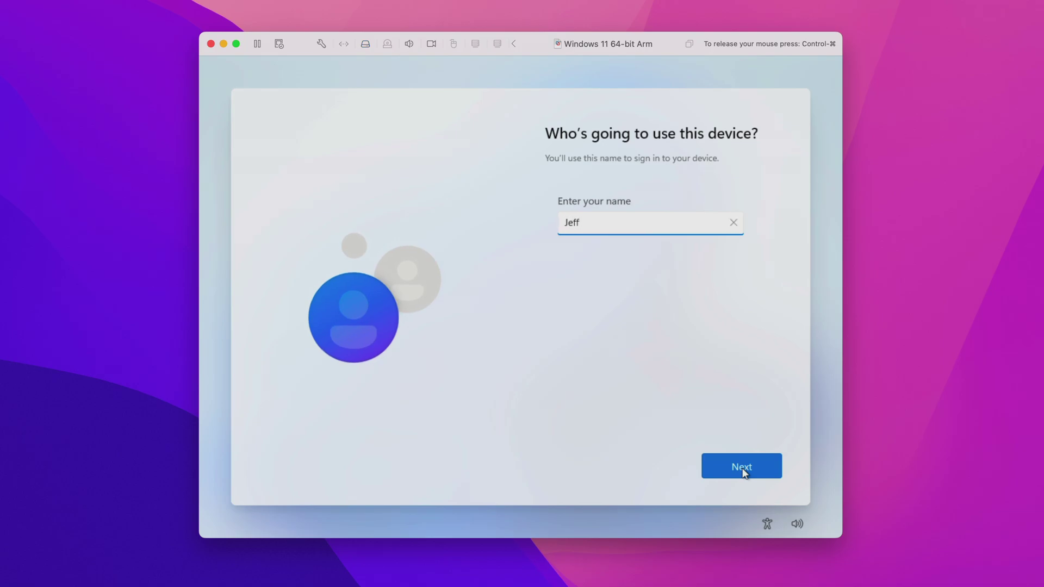
pyautogui.click(743, 469)
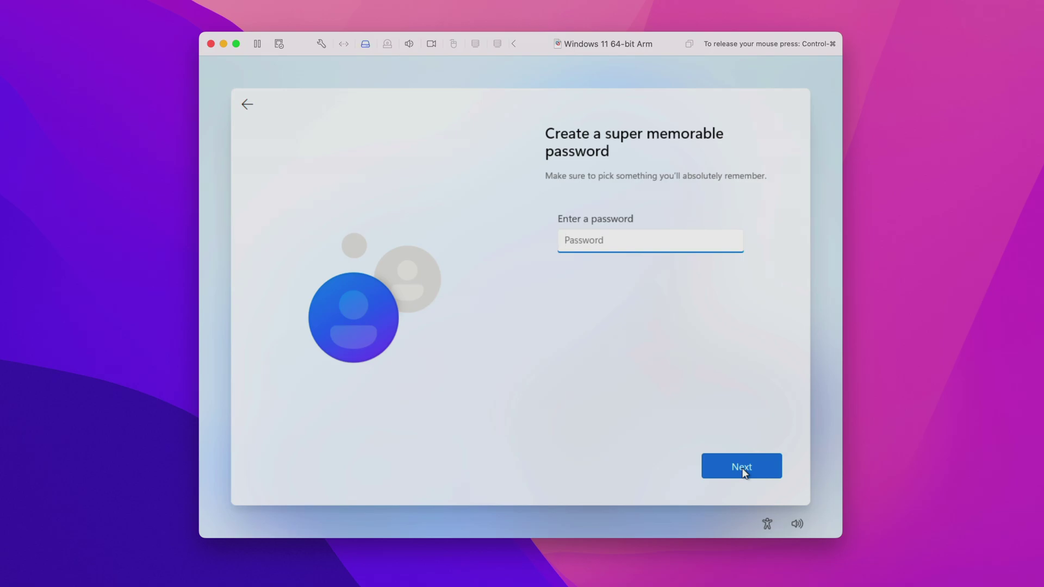
pyautogui.click(742, 469)
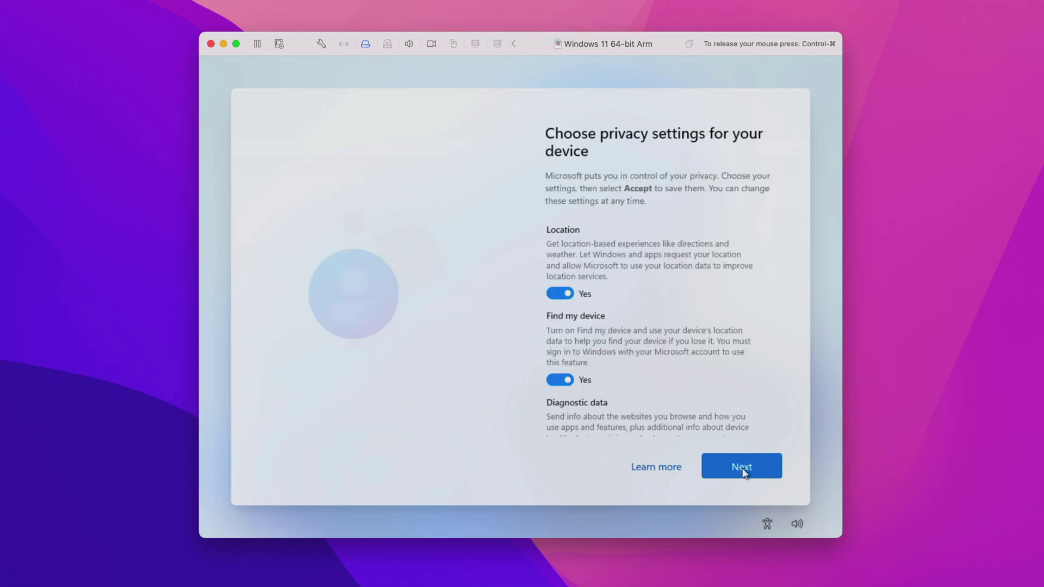
# - Turn off Location, Find my device, Inking & typing, Tailored experiences and Advertising ID, limit diagnostics to required, then accept
pyautogui.click(577, 260)
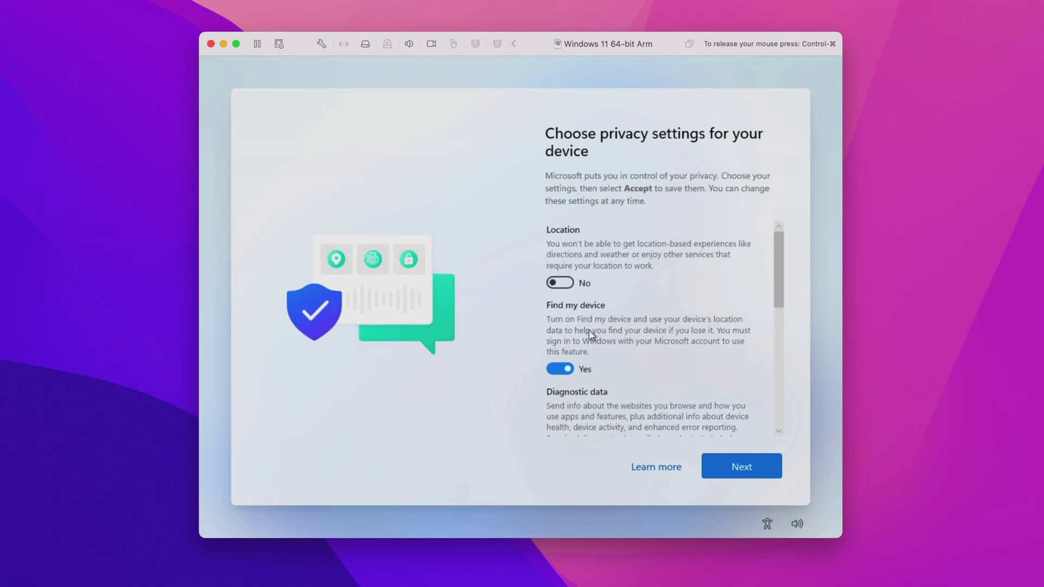
pyautogui.click(591, 334)
pyautogui.scroll(-3, 592, 389)
pyautogui.click(598, 279)
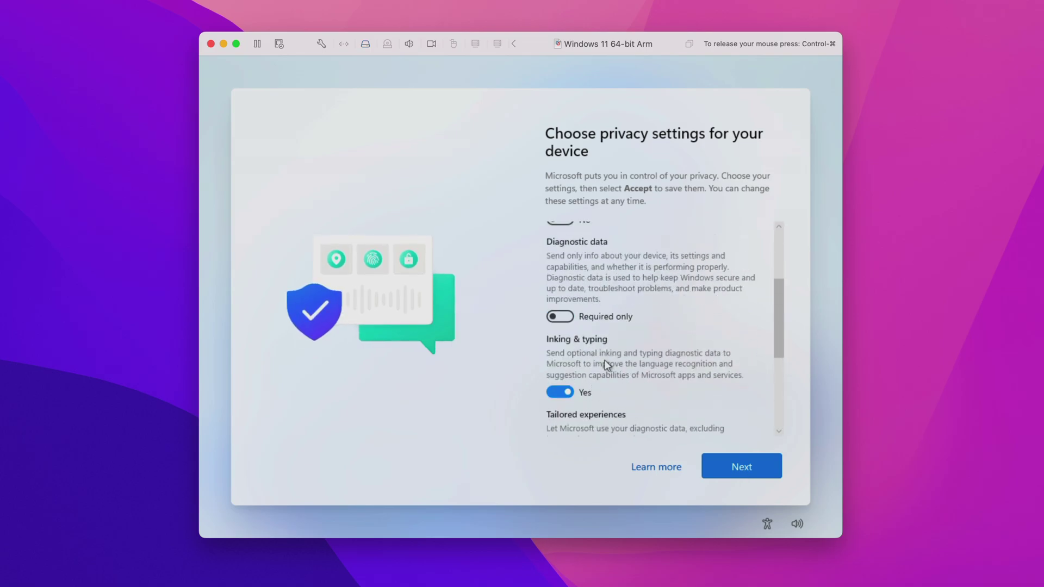
pyautogui.click(608, 366)
pyautogui.scroll(-2, 608, 365)
pyautogui.click(607, 366)
pyautogui.scroll(-2, 608, 358)
pyautogui.click(606, 338)
pyautogui.scroll(5, 602, 335)
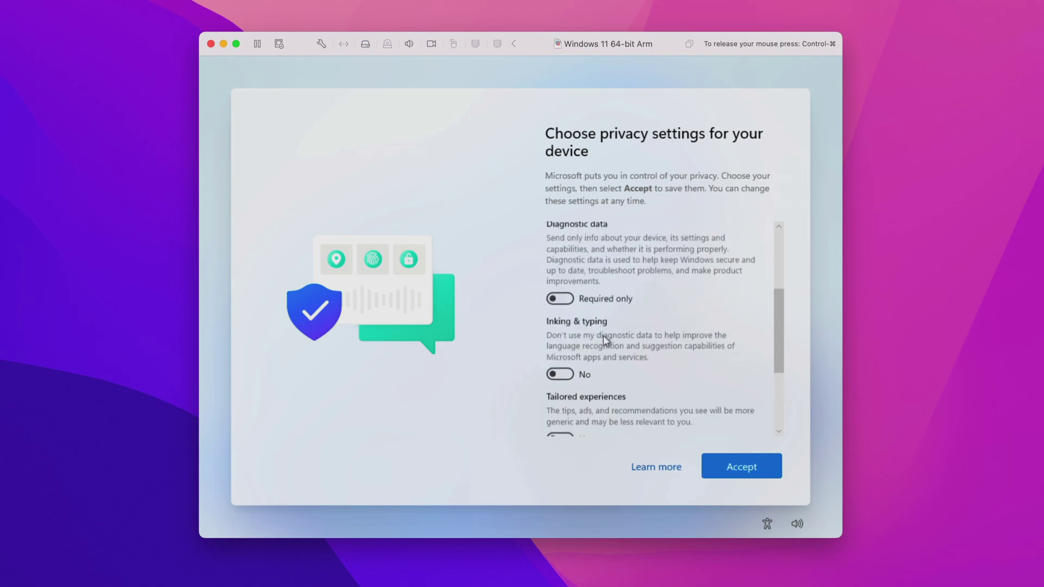
pyautogui.click(742, 463)
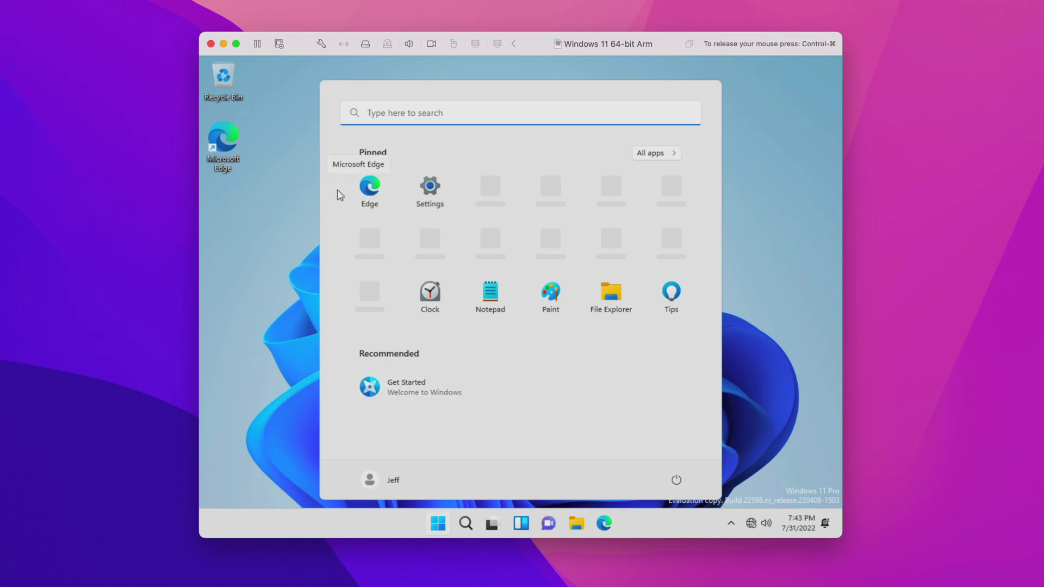
# - Open the Settings app from the Start menu
pyautogui.click(442, 194)
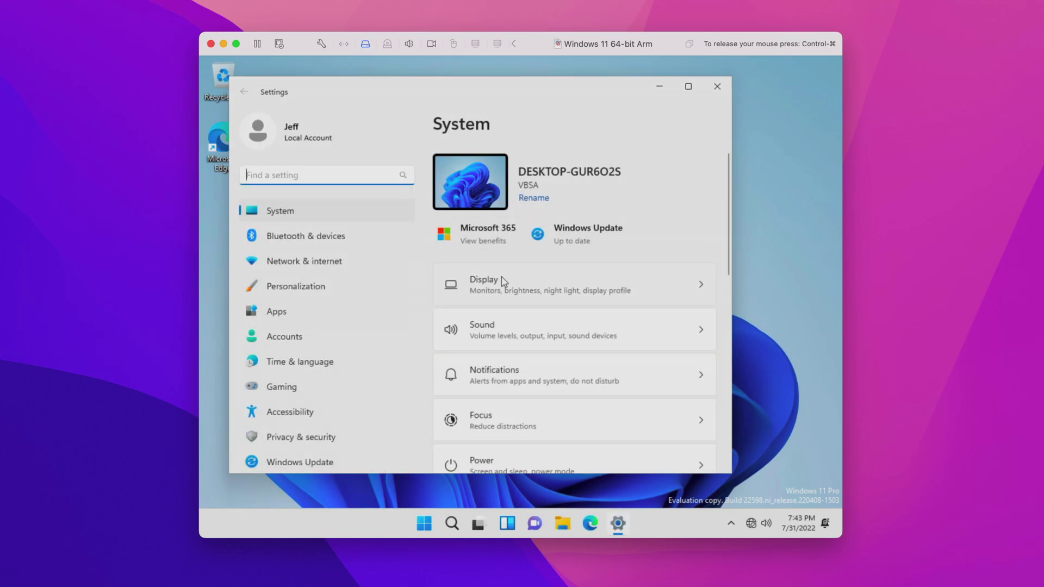
pyautogui.click(514, 288)
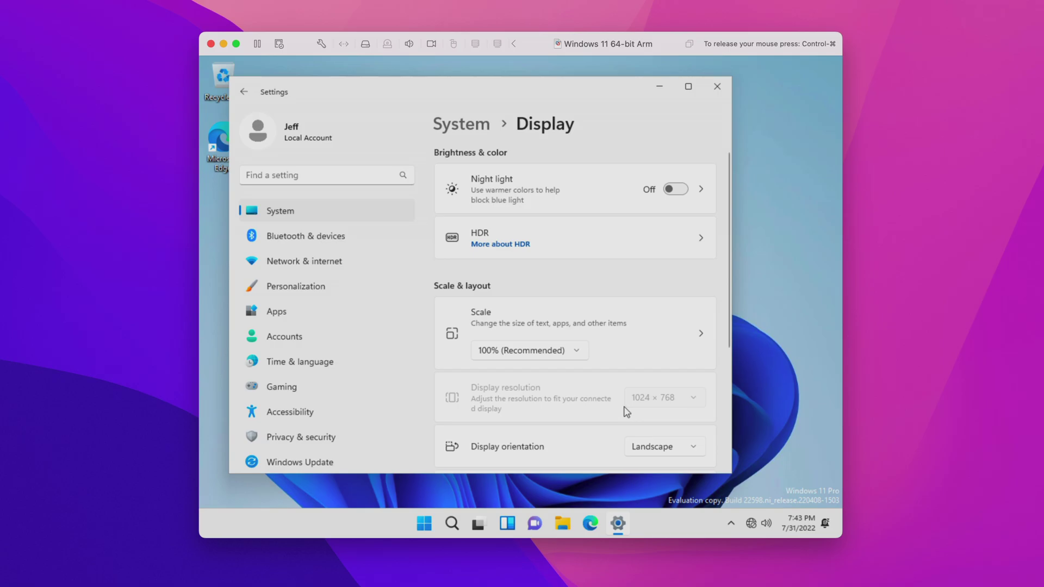
pyautogui.click(717, 86)
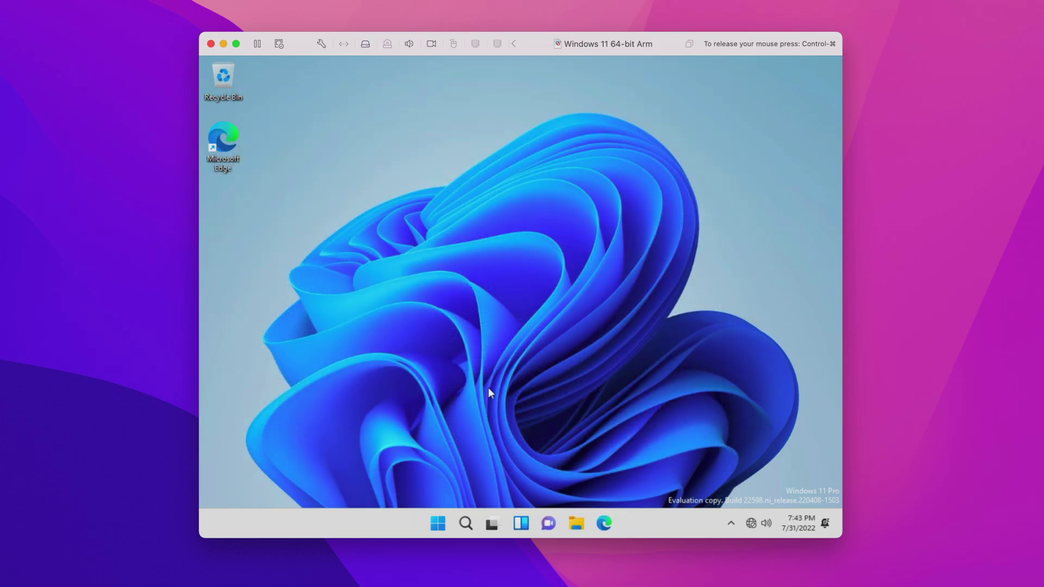
pyautogui.click(438, 524)
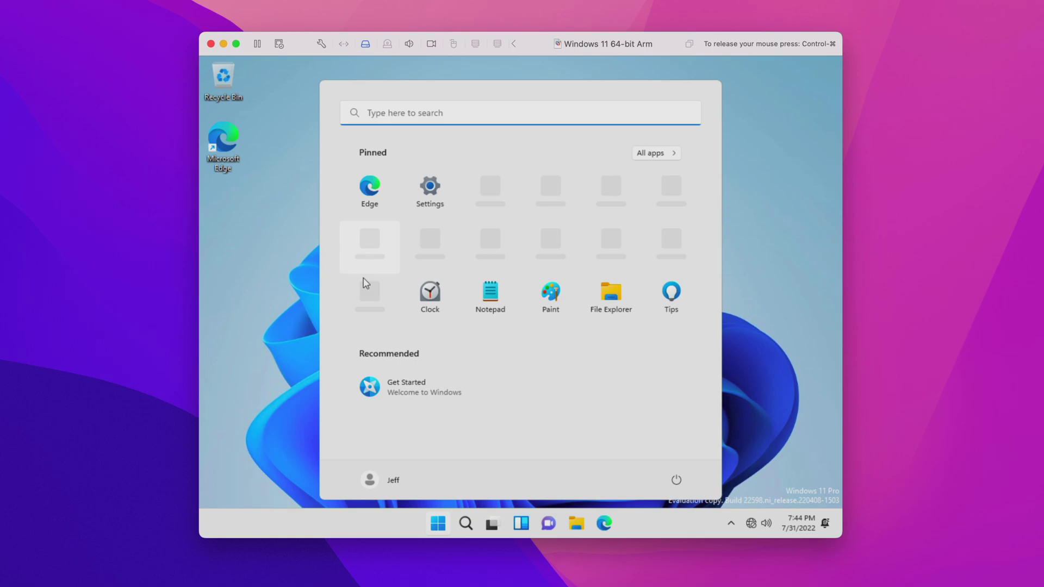
pyautogui.click(283, 305)
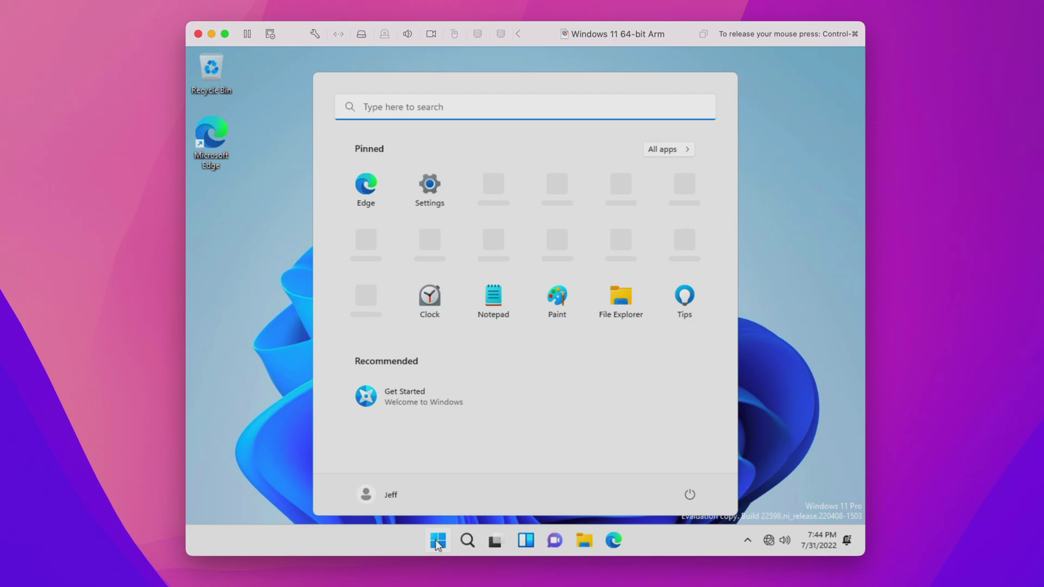
# - Search Start for 'powershell' and run Windows PowerShell as administrator, approving the UAC prompt
pyautogui.click(436, 108)
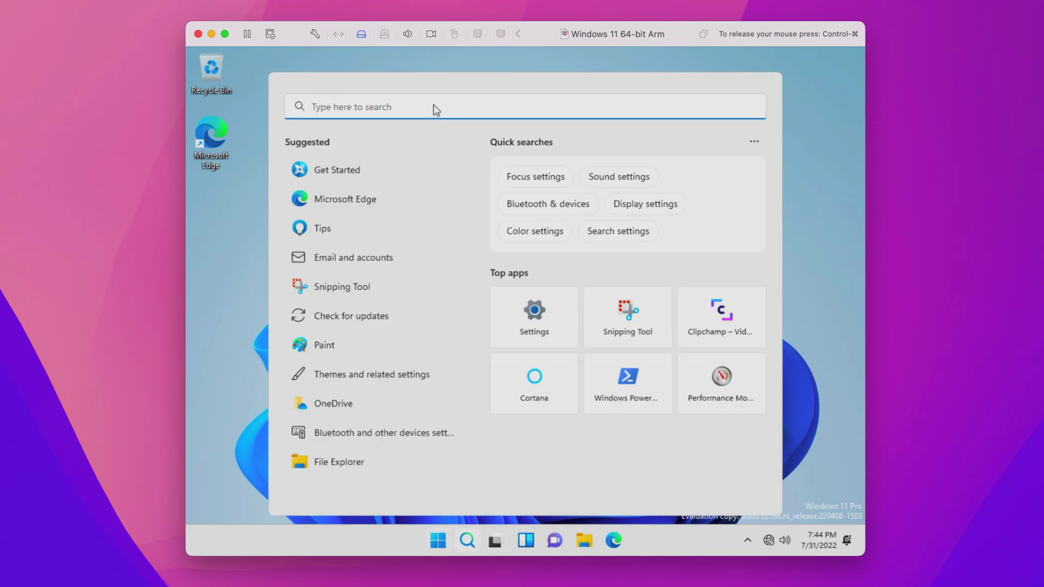
pyautogui.write('power')
pyautogui.press('BackSpace')
pyautogui.press('BackSpace')
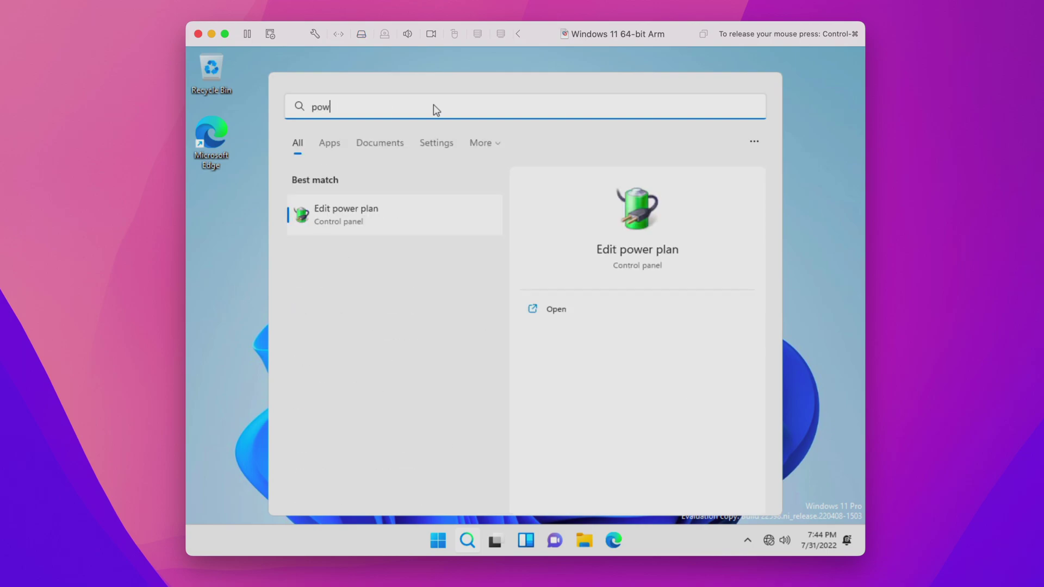
pyautogui.write('ershell')
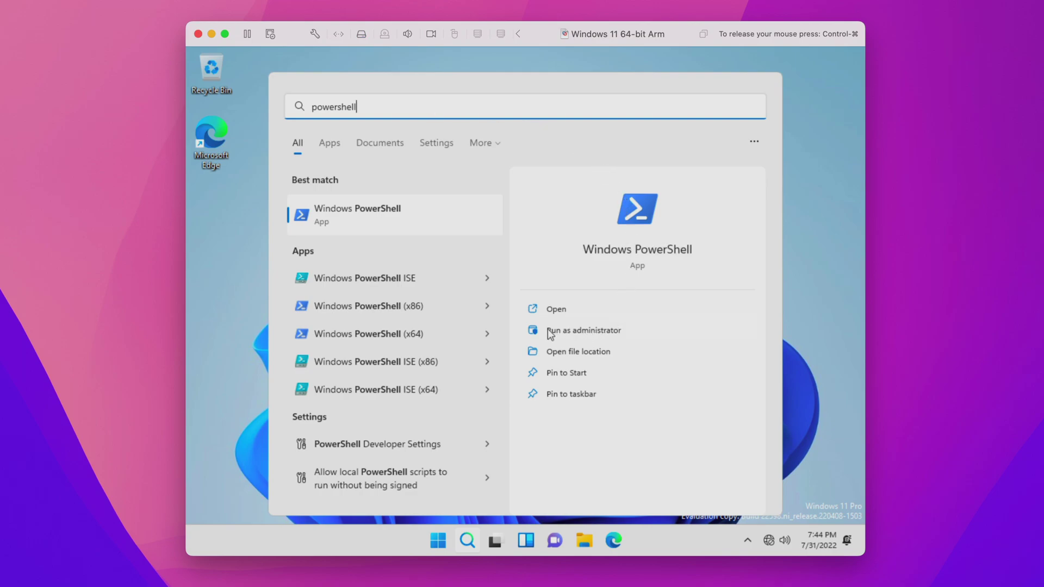
pyautogui.click(596, 331)
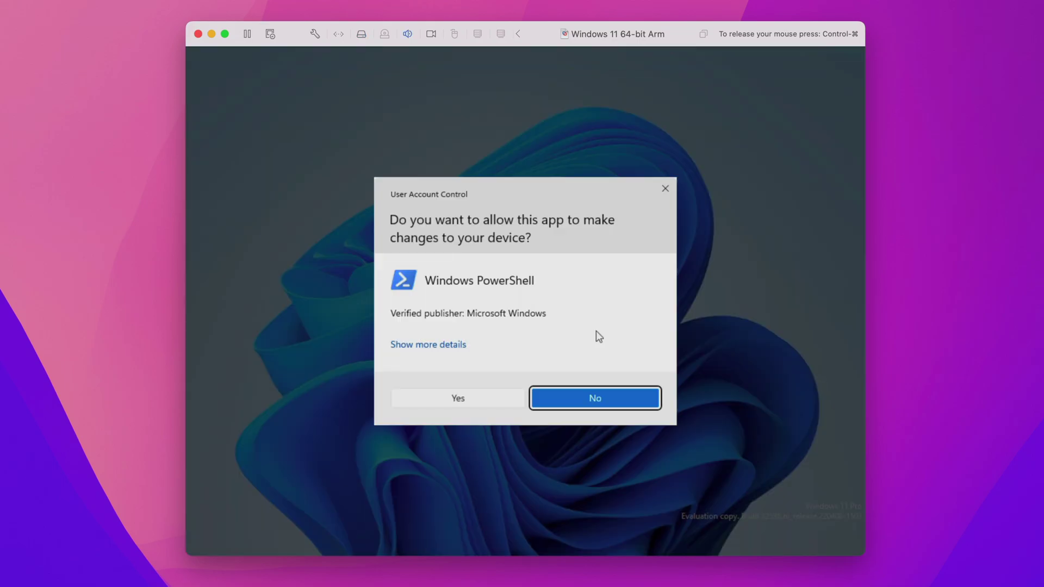
pyautogui.click(477, 400)
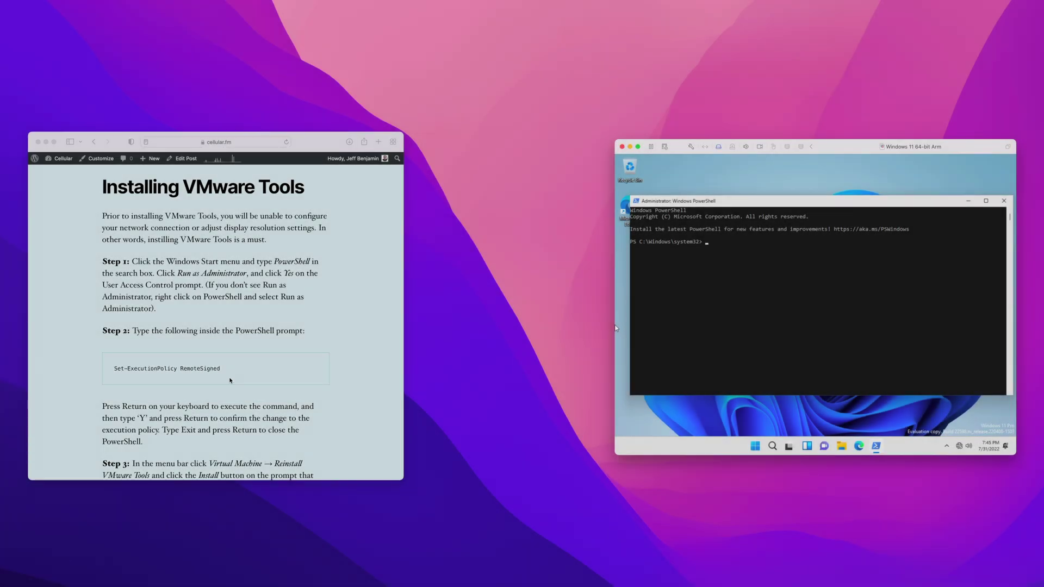
# - Run 'Set-ExecutionPolicy RemoteSigned', confirm with y, close PowerShell and release the mouse with Control-Command
pyautogui.click(686, 317)
pyautogui.write('Se')
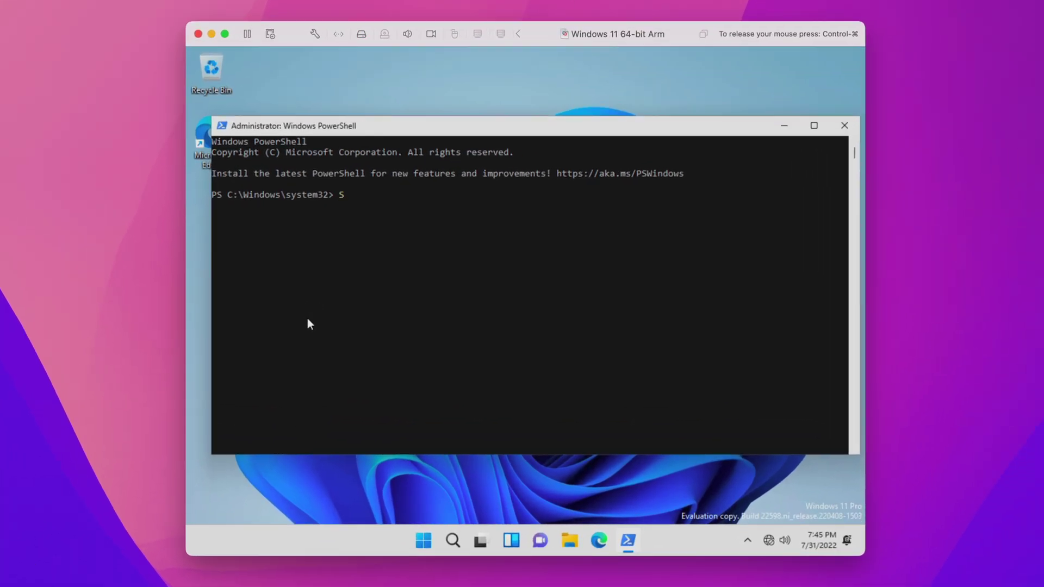
pyautogui.write('t-ExecutionPolicy Remote')
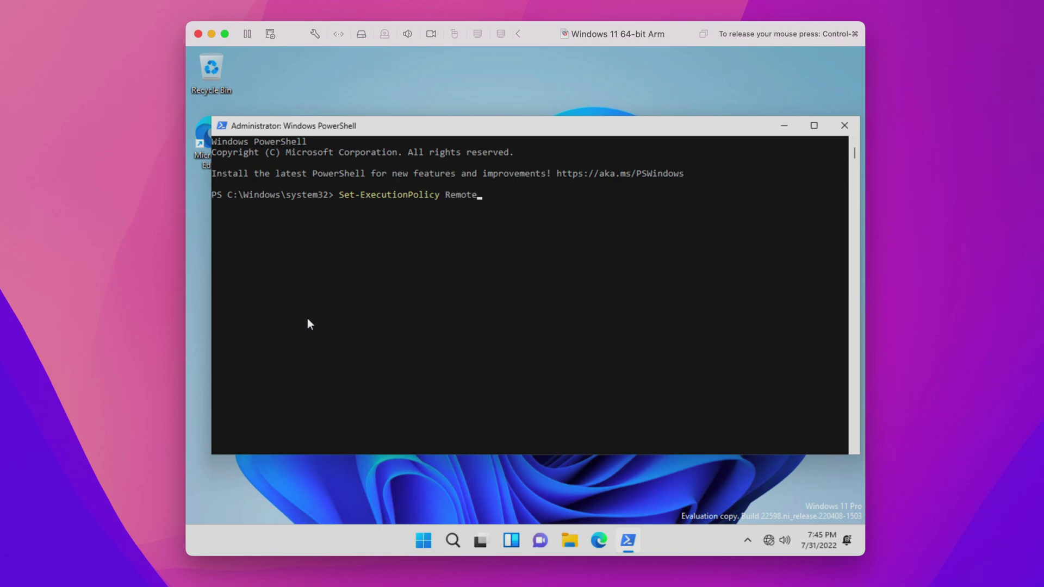
pyautogui.write('Signed')
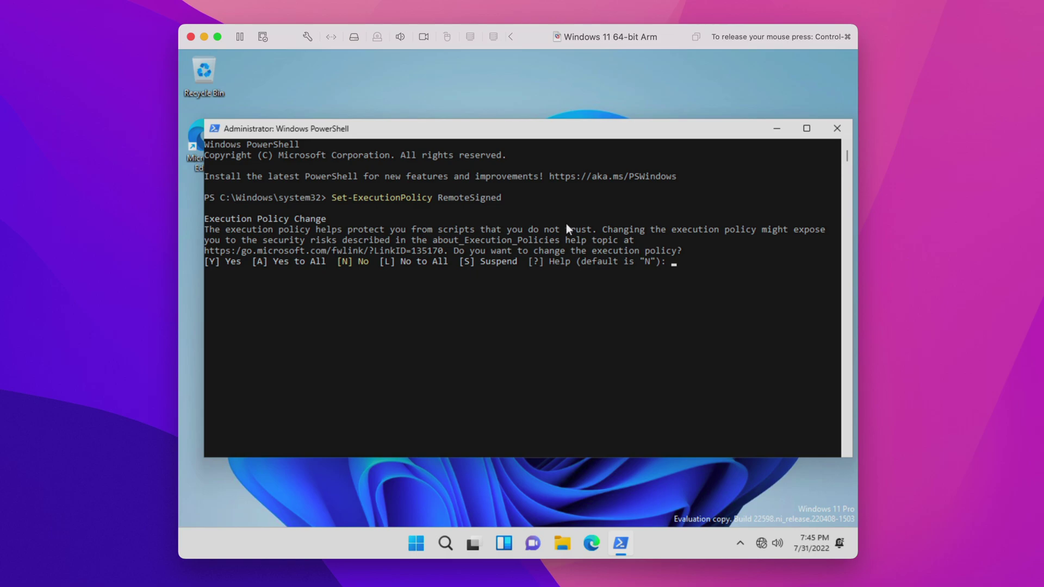
pyautogui.write('y')
pyautogui.press('Return')
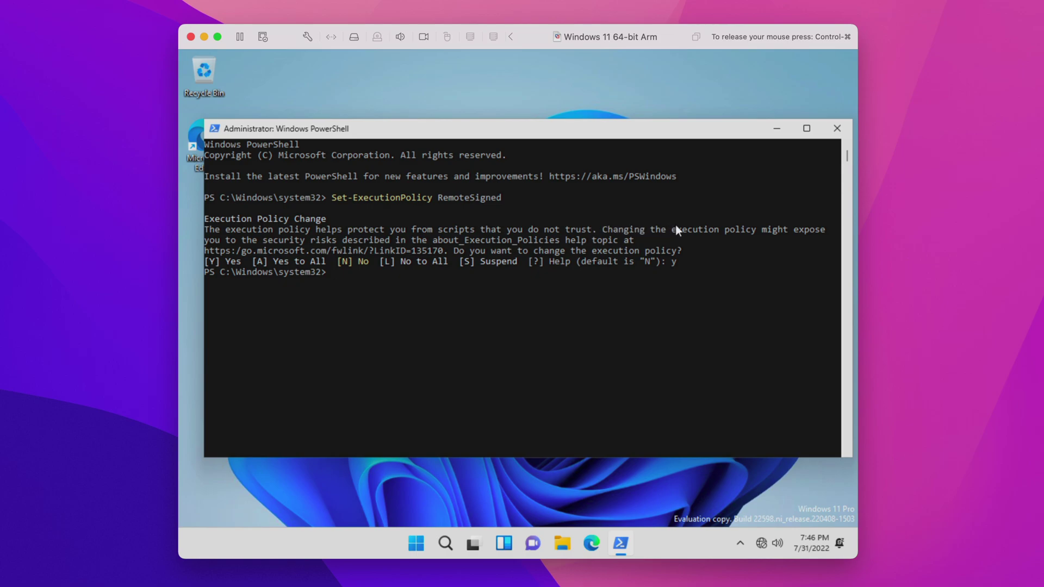
pyautogui.click(838, 128)
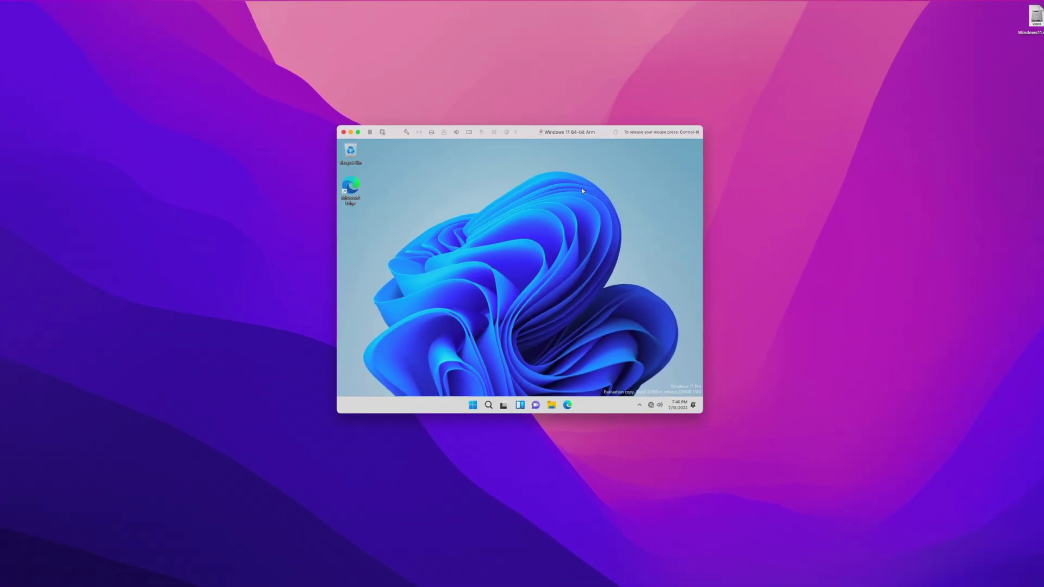
pyautogui.press('ctrl+super')
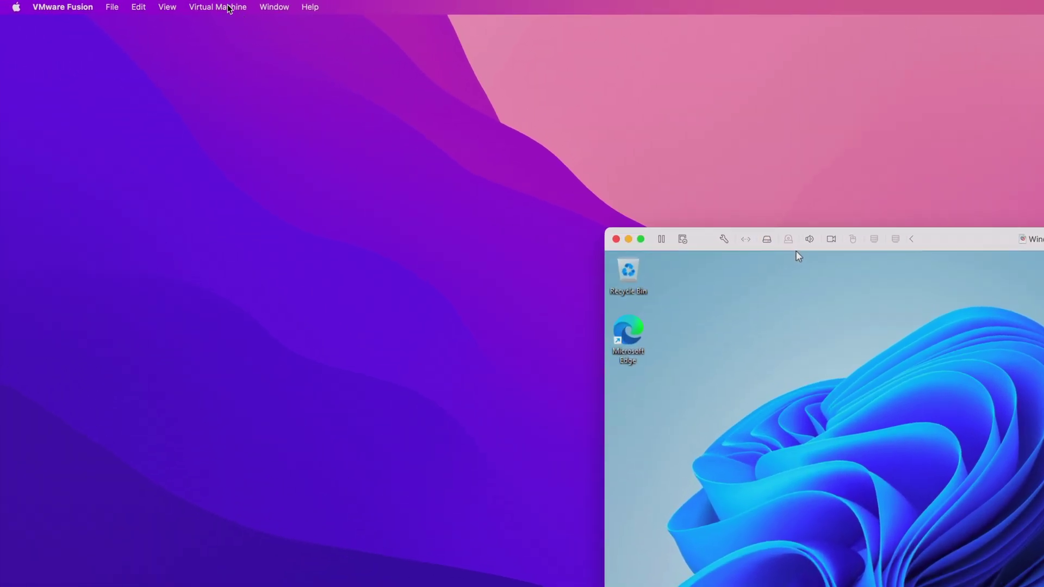
# - Use Virtual Machine > Reinstall VMware Tools and click Install to attach the installer disc
pyautogui.click(229, 8)
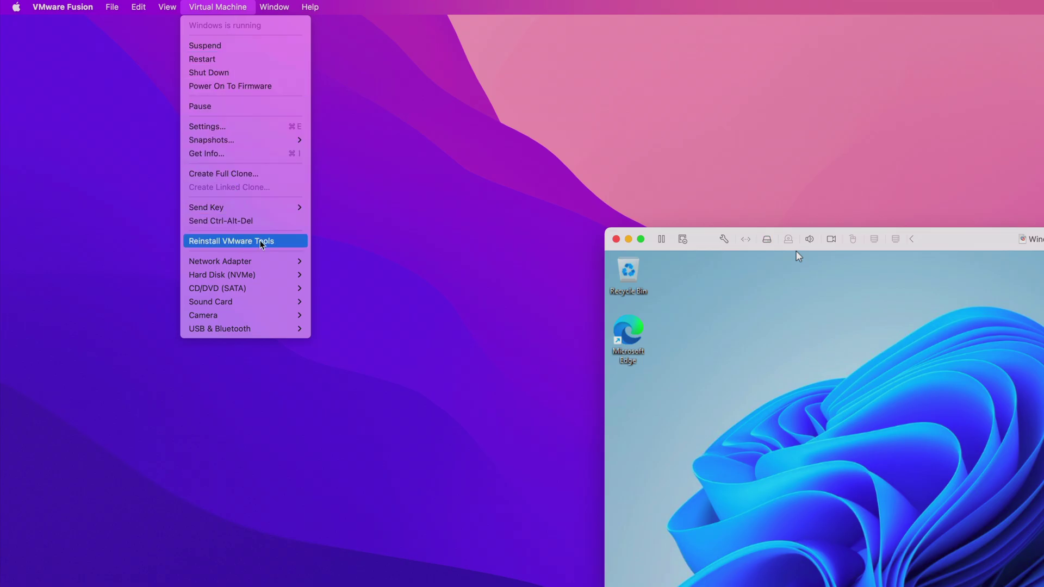
pyautogui.click(282, 243)
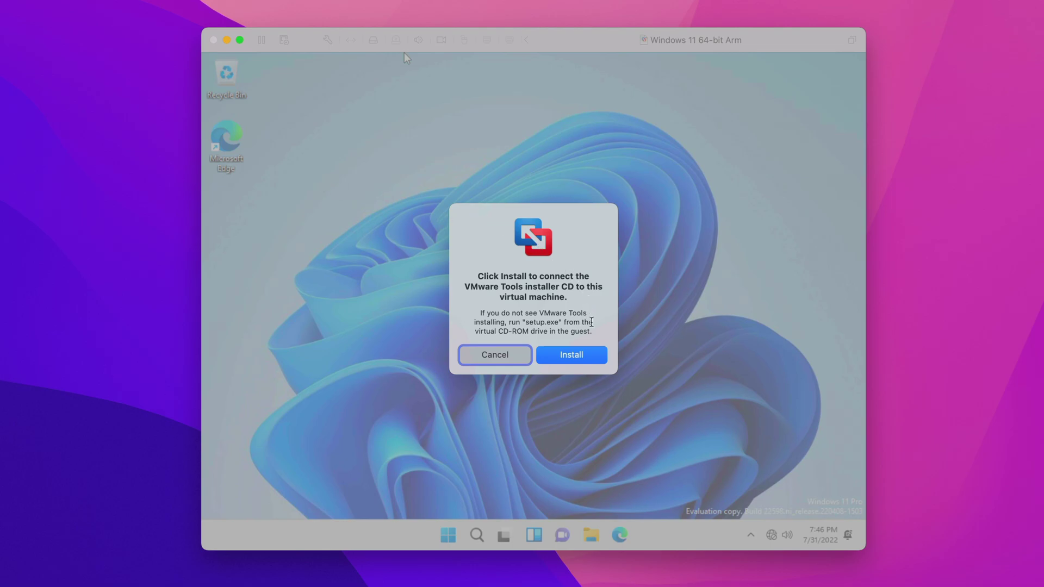
pyautogui.click(572, 356)
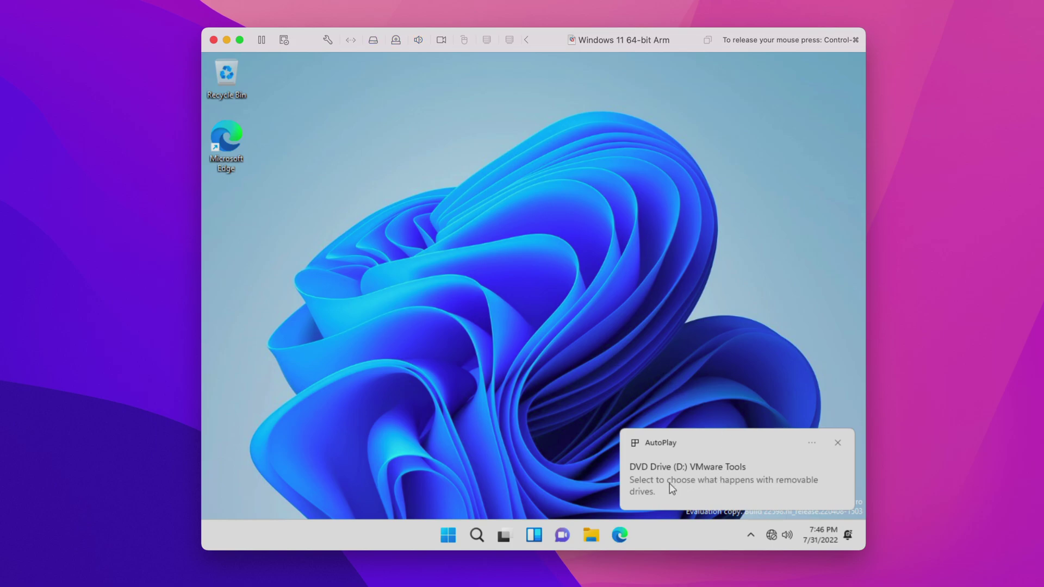
# - In File Explorer, open DVD Drive (D:) VMware Tools and run the setup script with PowerShell
pyautogui.click(596, 538)
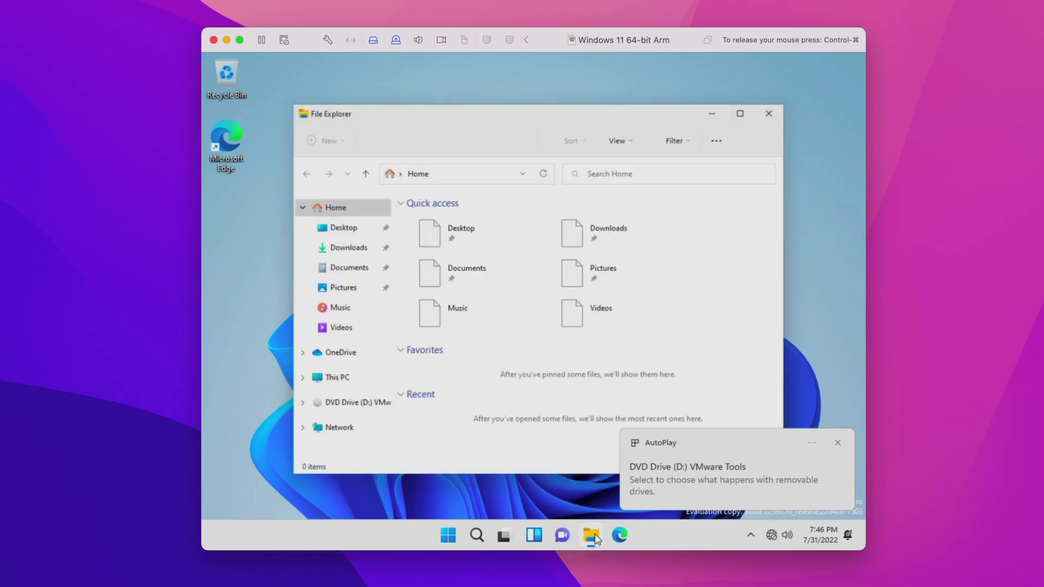
pyautogui.click(346, 410)
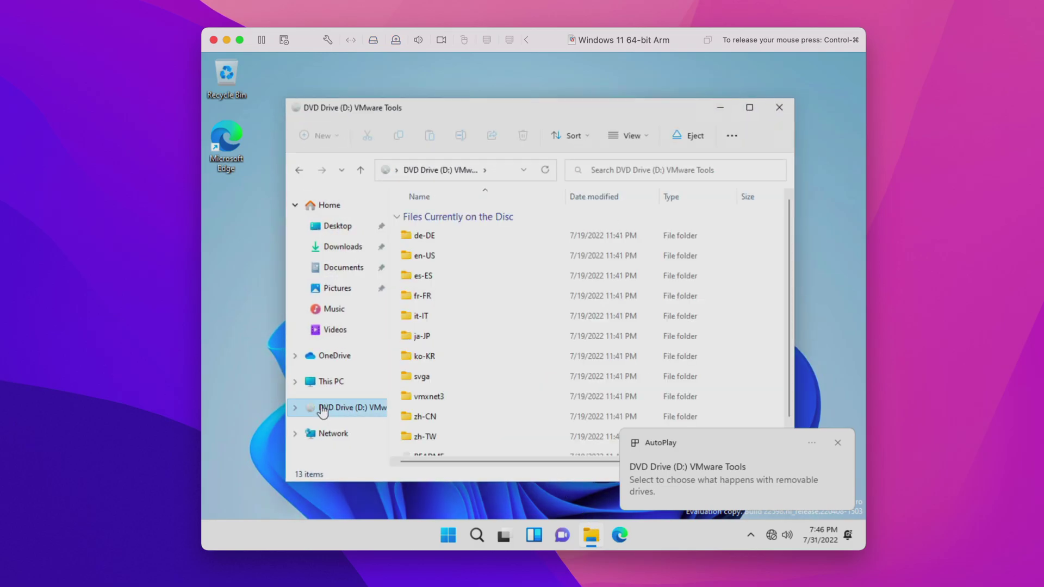
pyautogui.scroll(-1, 501, 387)
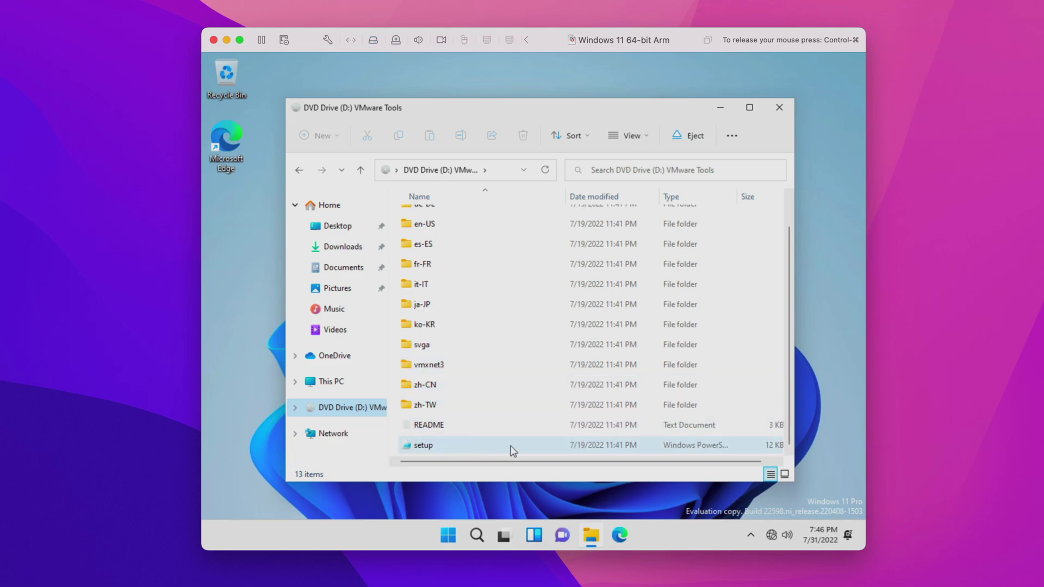
pyautogui.rightClick(434, 446)
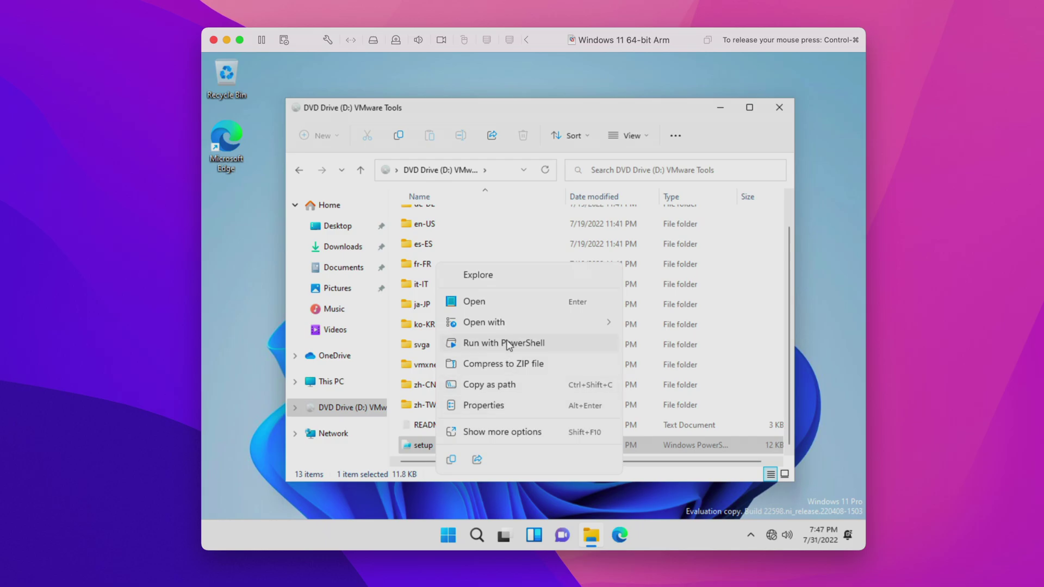
pyautogui.click(506, 341)
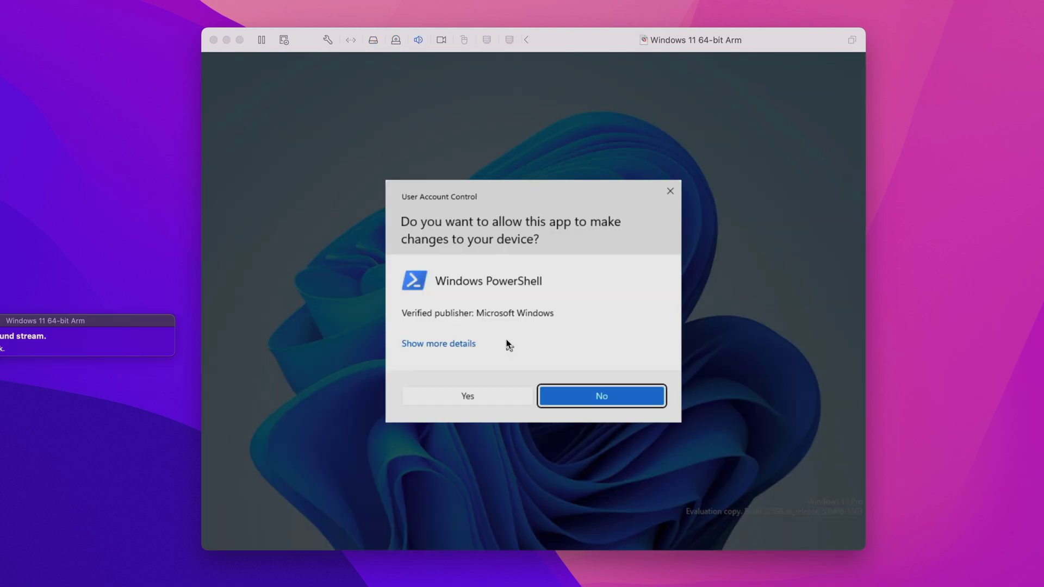
# - Approve the UAC prompt, let the VMware Tools 12.1.0 script install the drivers, then close its console
pyautogui.click(478, 401)
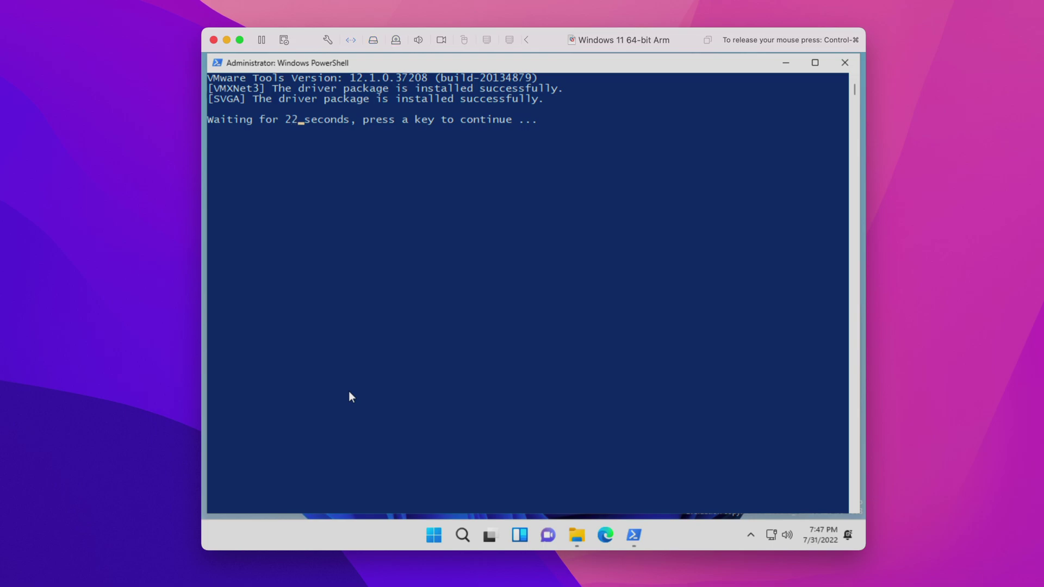
pyautogui.click(349, 391)
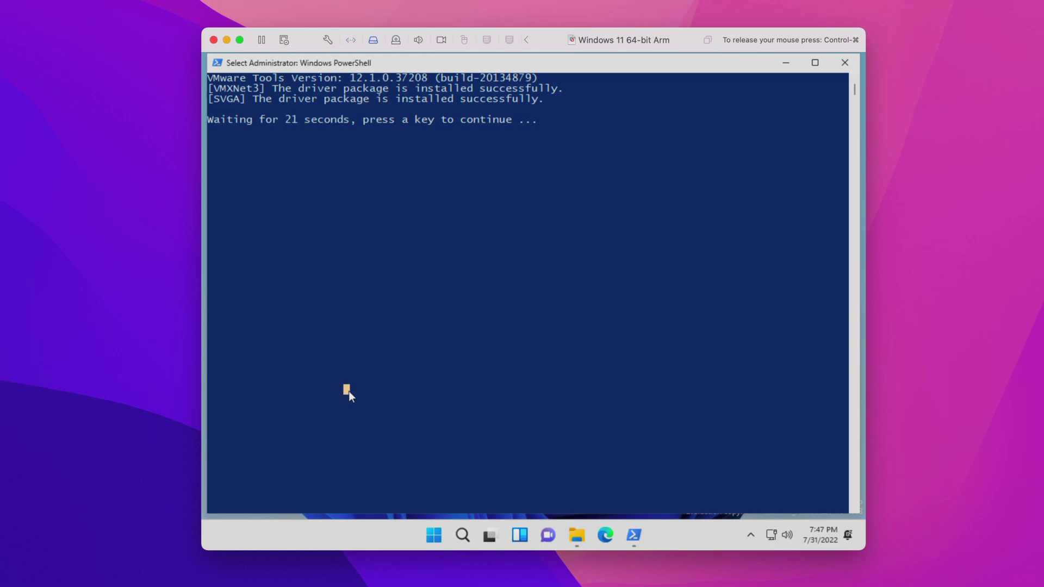
pyautogui.rightClick(348, 392)
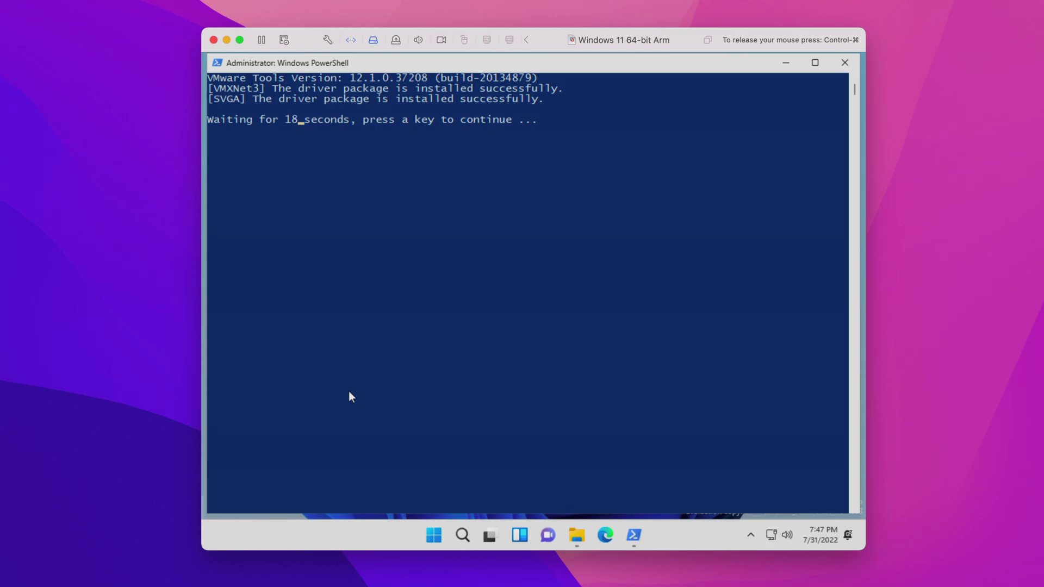
pyautogui.press('Return')
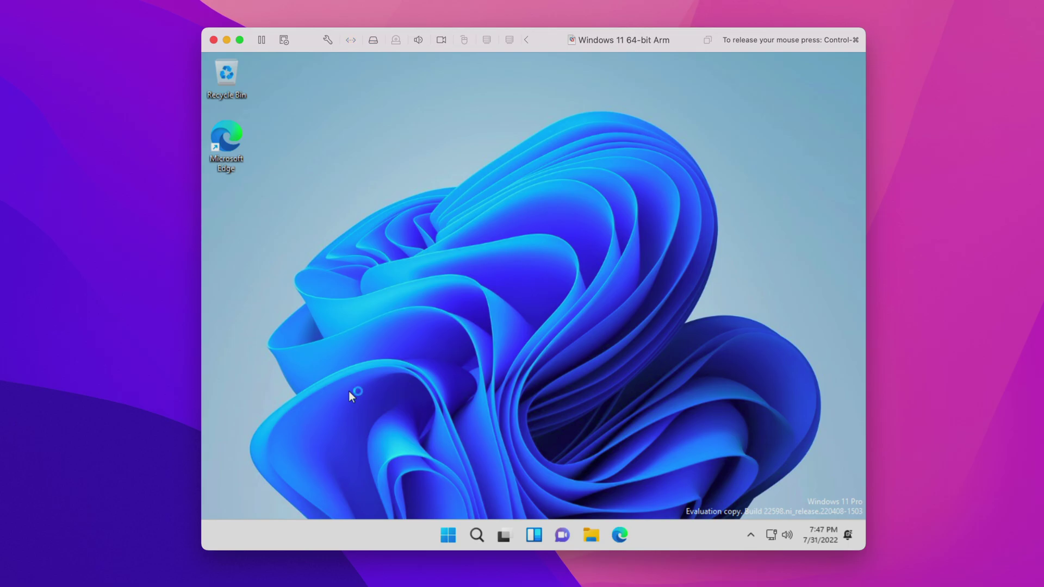
# - Open Settings > Display and apply and keep a 3840 × 2400 resolution
pyautogui.click(448, 534)
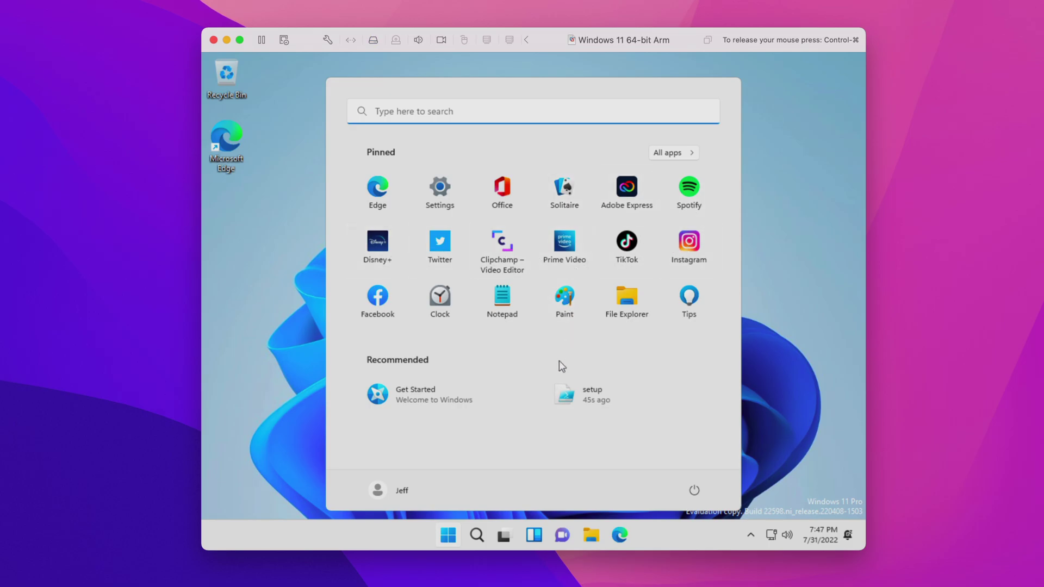
pyautogui.click(441, 188)
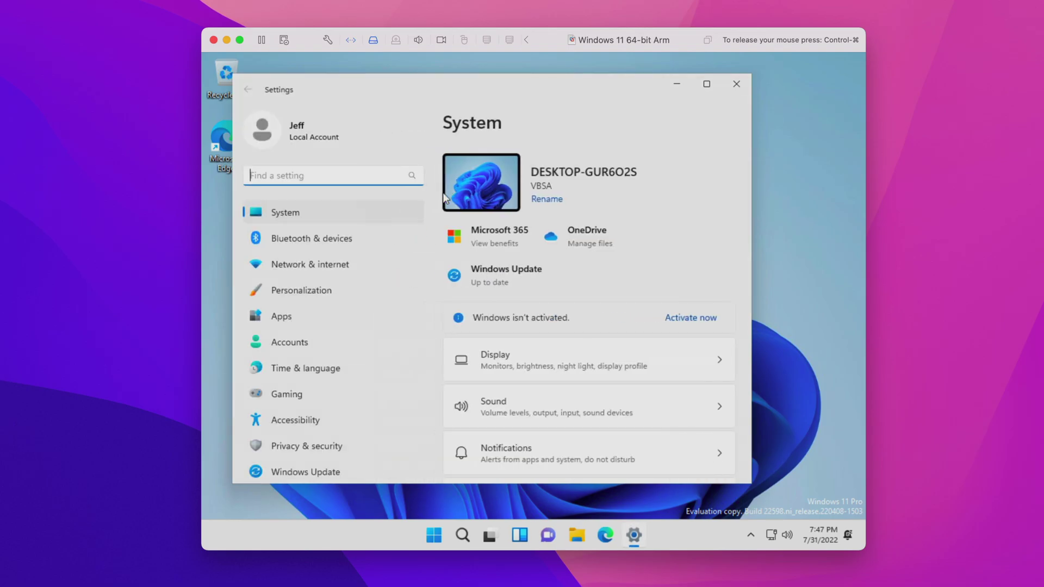
pyautogui.click(559, 362)
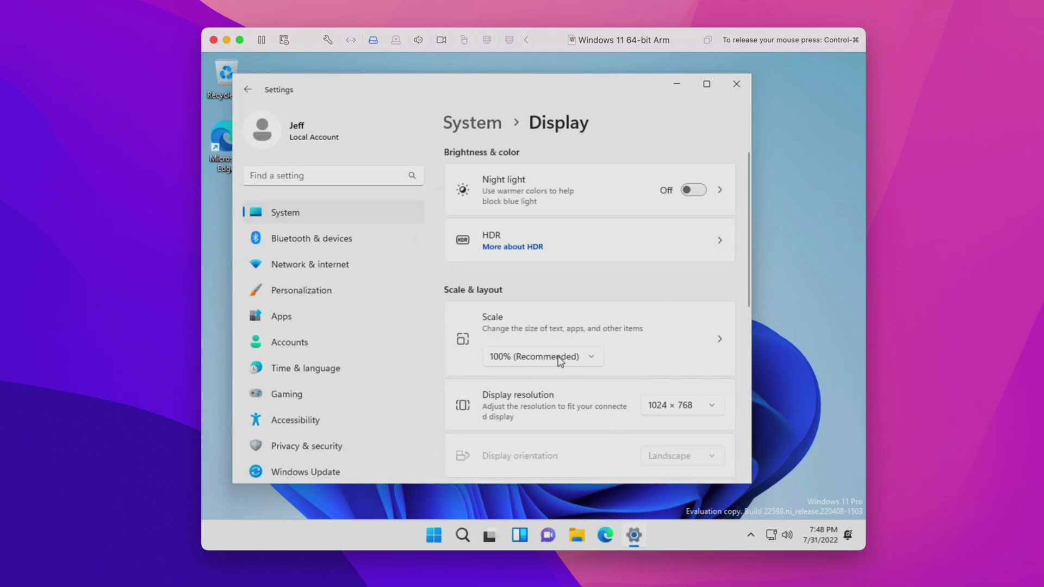
pyautogui.click(663, 409)
pyautogui.scroll(5, 672, 185)
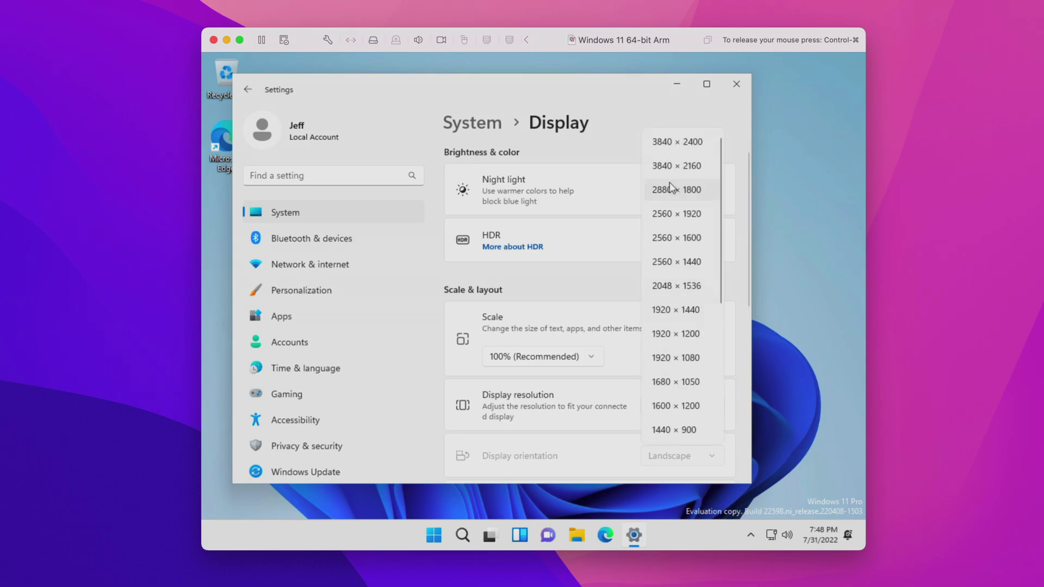
pyautogui.click(677, 142)
pyautogui.click(632, 362)
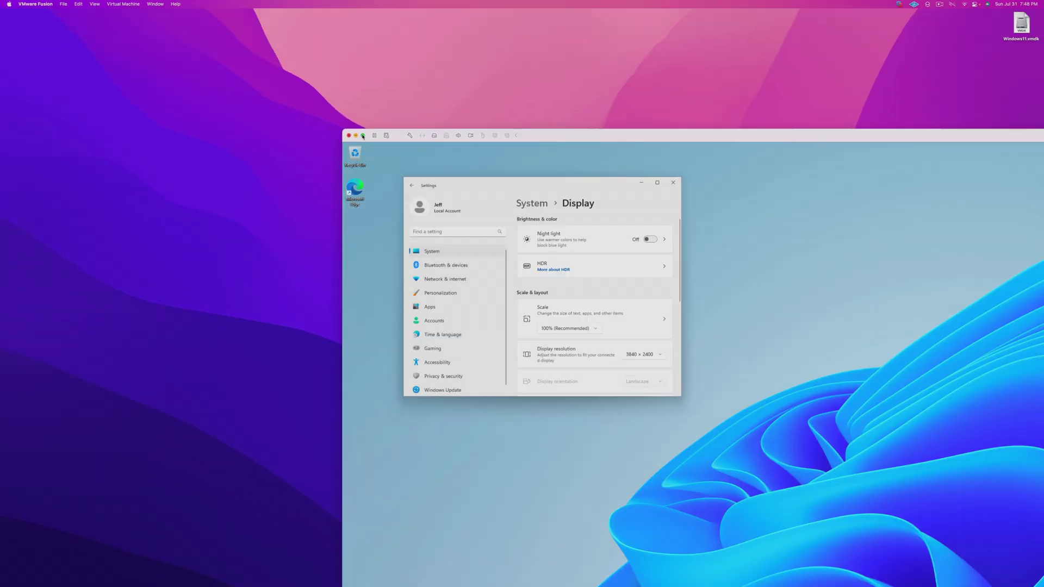
# - Switch the VM to full screen, set 3840 × 2160 resolution and 150% scaling, then close Settings
pyautogui.click(362, 137)
pyautogui.click(356, 253)
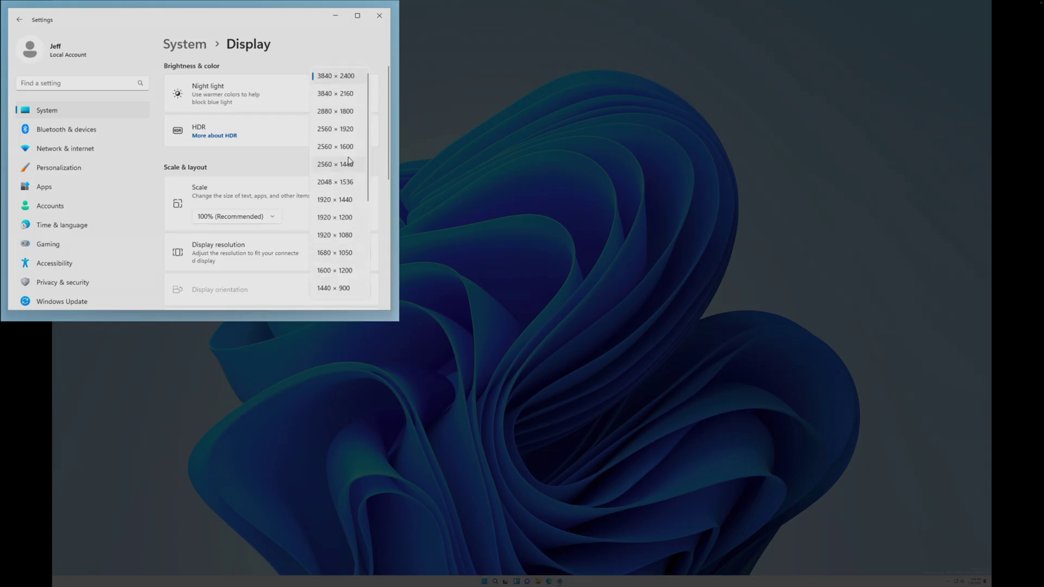
pyautogui.click(343, 93)
pyautogui.click(144, 128)
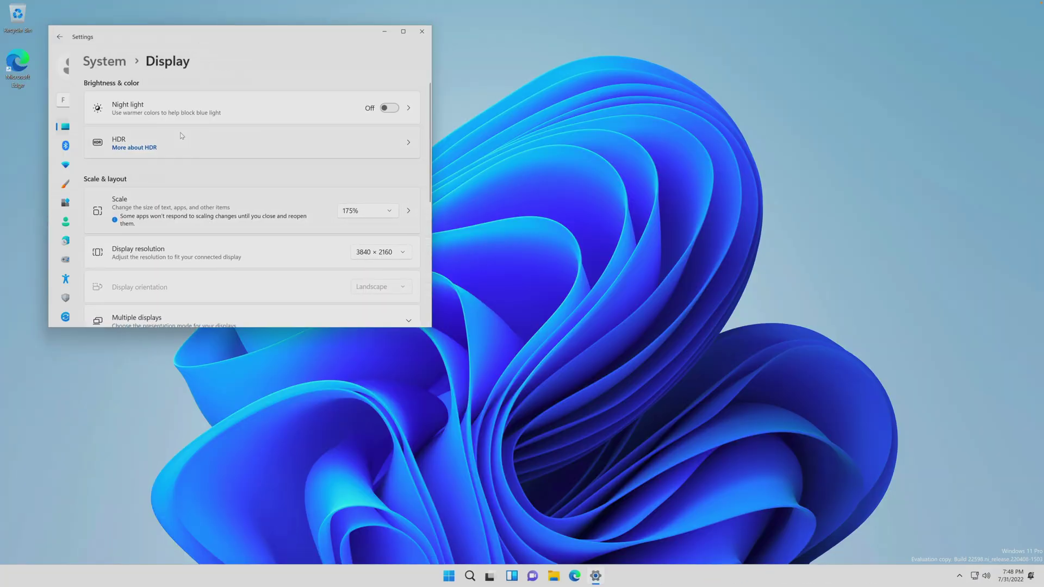
pyautogui.click(358, 210)
pyautogui.click(356, 194)
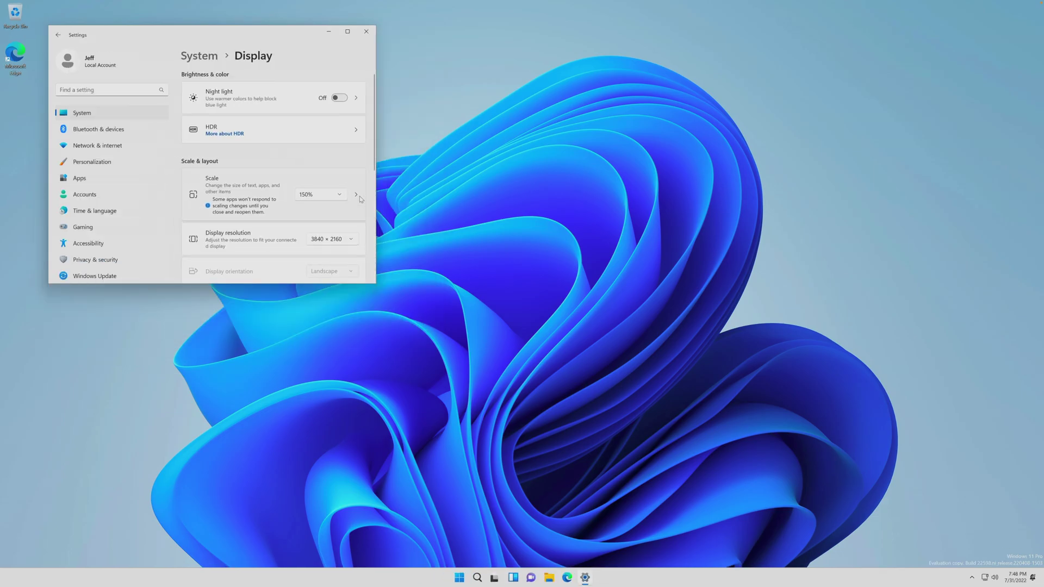
pyautogui.click(366, 32)
# - Launch Microsoft Solitaire Collection from Start and move its window to the screen centre
pyautogui.click(467, 577)
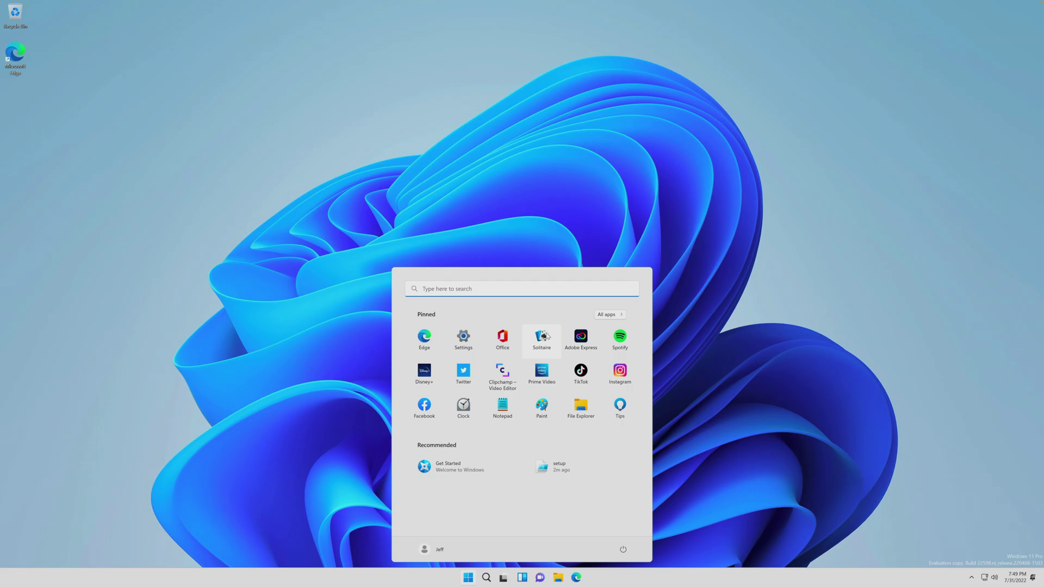
pyautogui.click(542, 337)
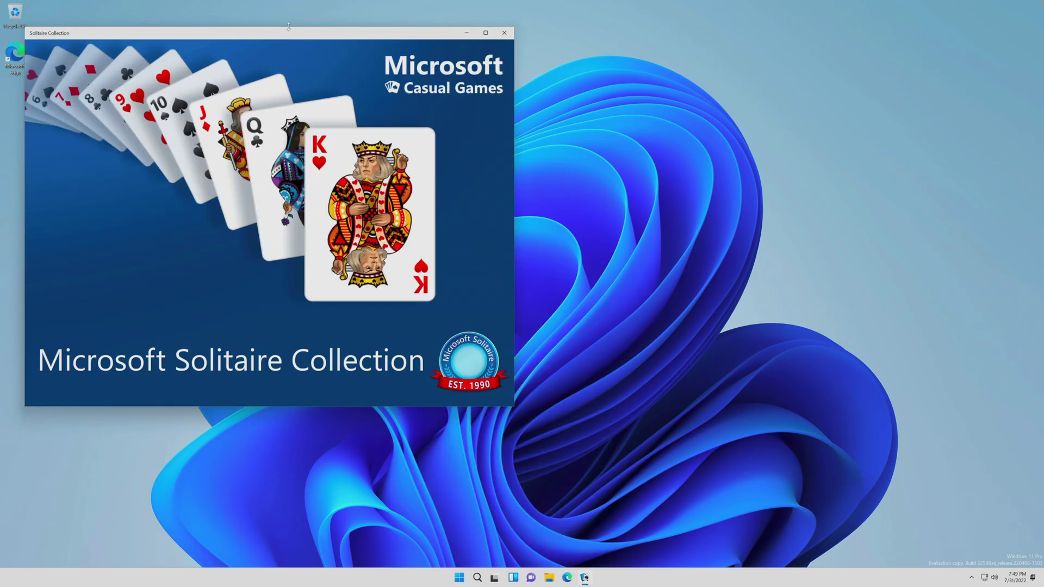
pyautogui.moveTo(289, 26); pyautogui.dragTo(567, 96)
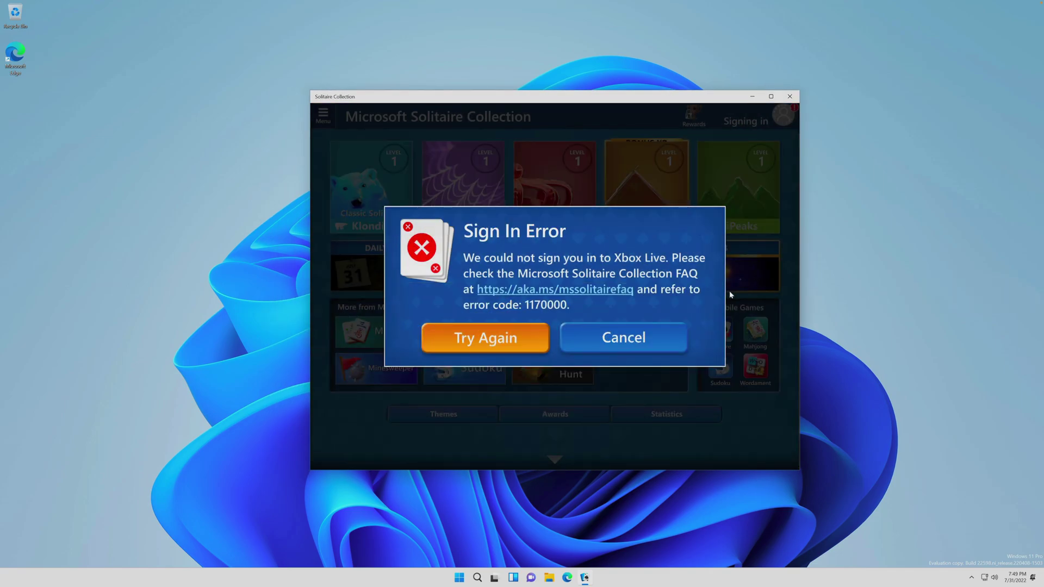
# - Dismiss the Xbox Live sign-in error, play as a guest, start Klondike and move the ace of hearts to a foundation
pyautogui.click(592, 337)
pyautogui.click(598, 353)
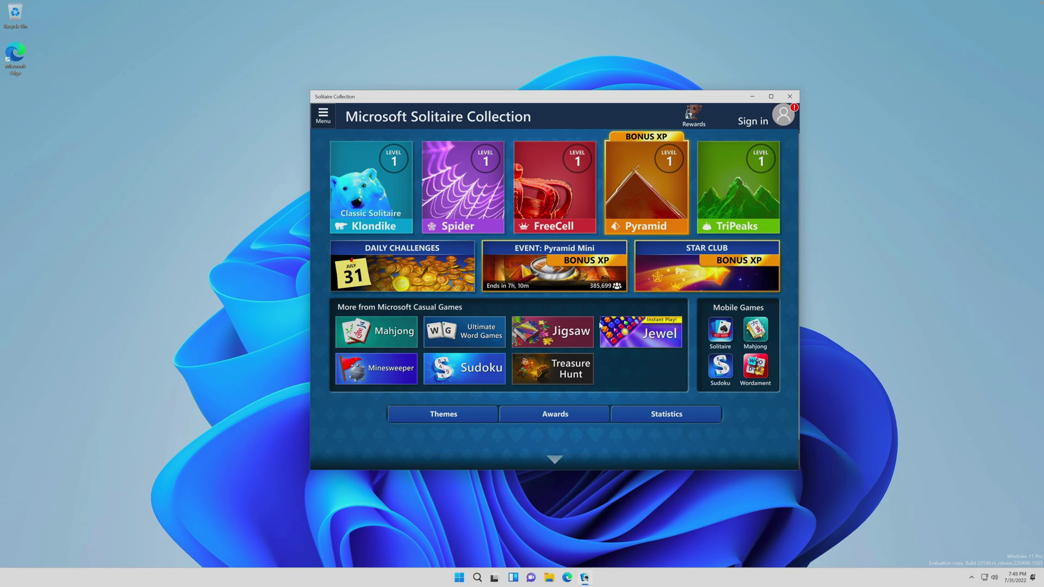
pyautogui.click(359, 196)
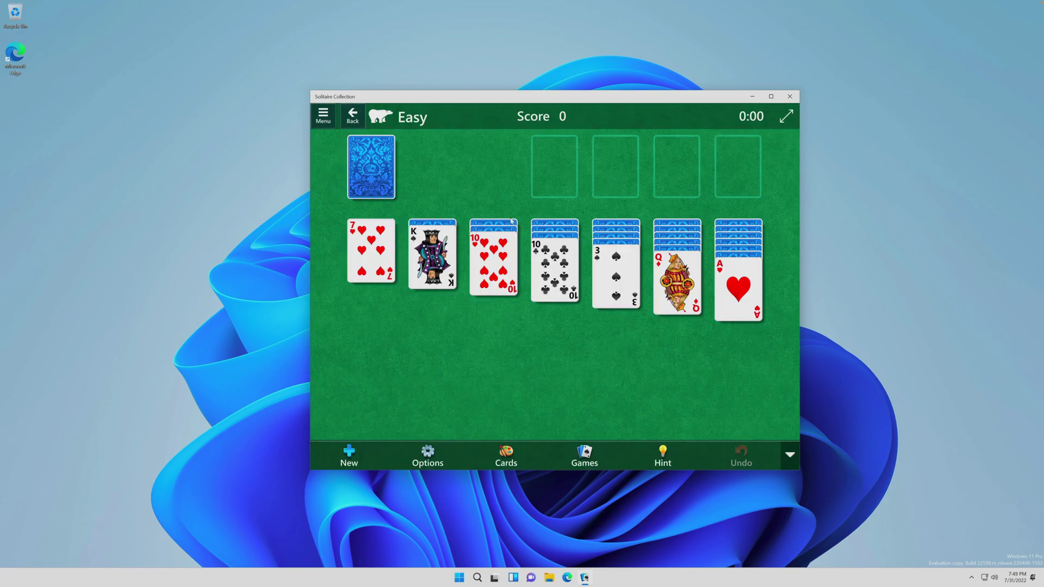
pyautogui.click(729, 254)
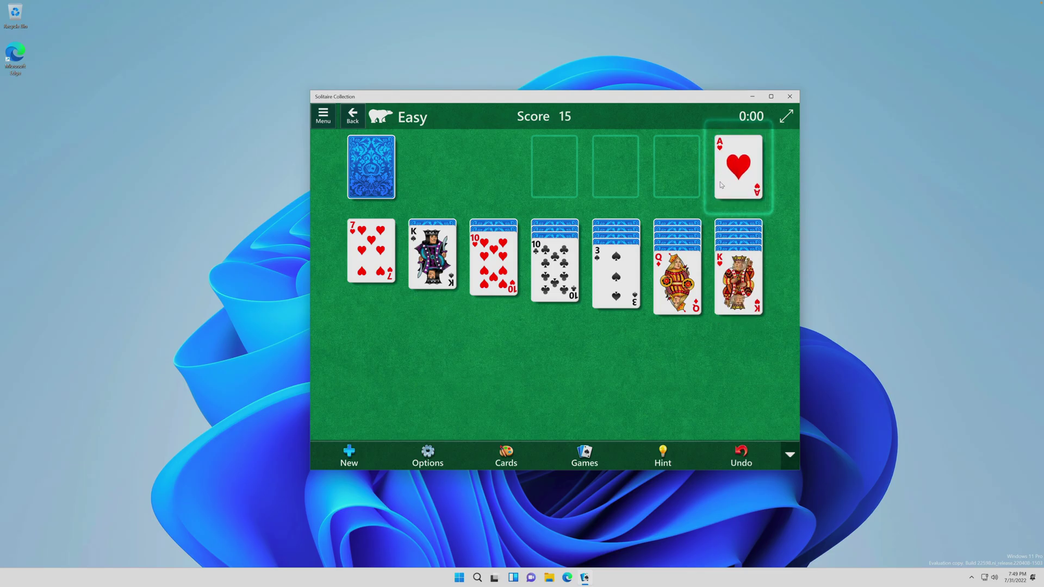